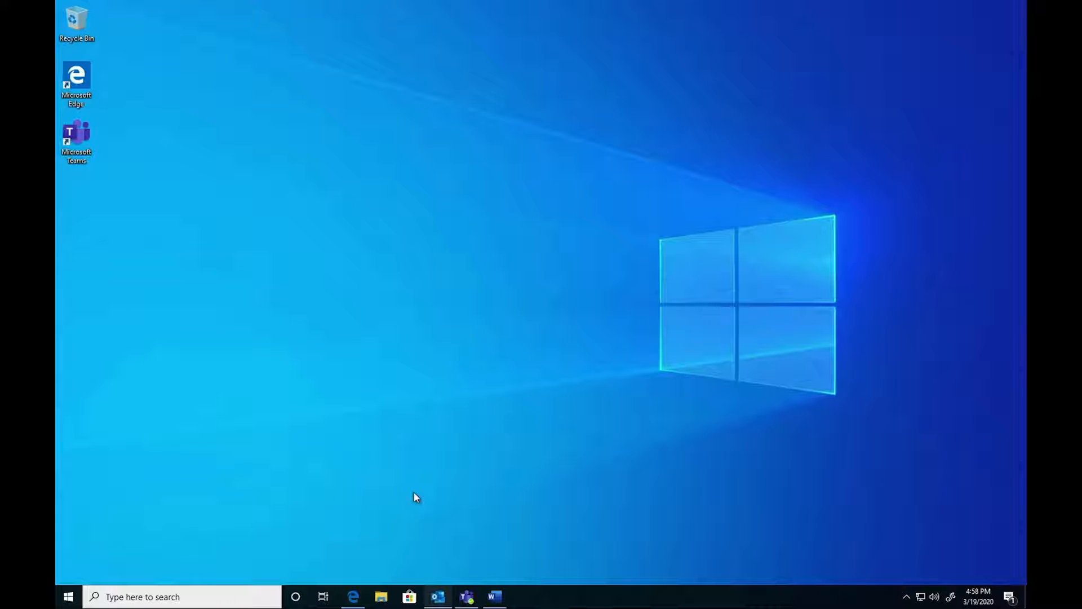
Switch to Microsoft Teams and send a greeting that includes the contact's full name in the open one-to-one chat
{"action": "left_click", "coordinate": [438, 597]}
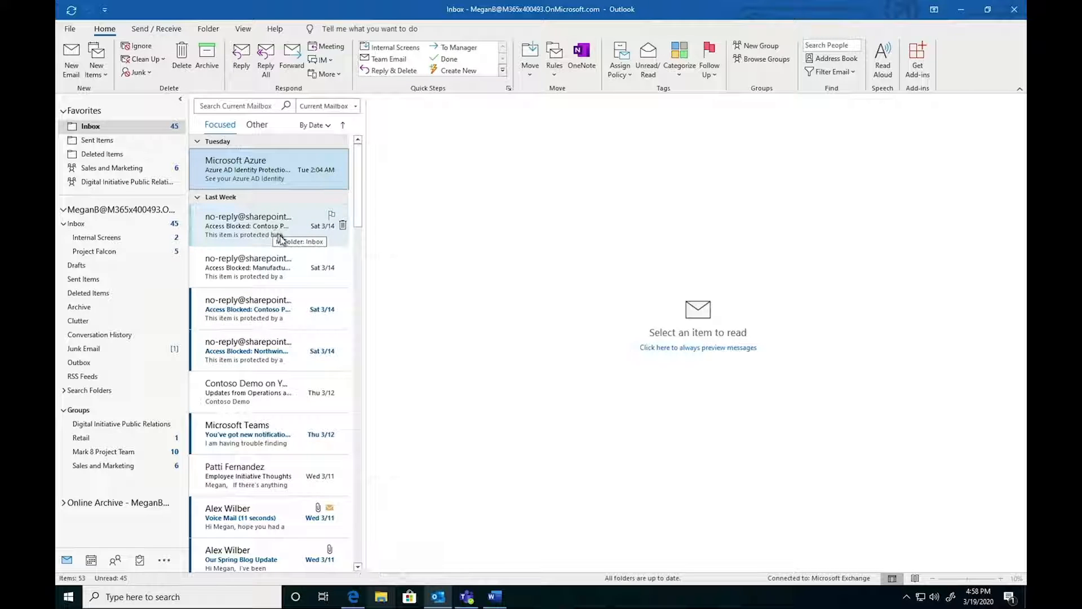
{"action": "mouse_move", "coordinate": [475, 604]}
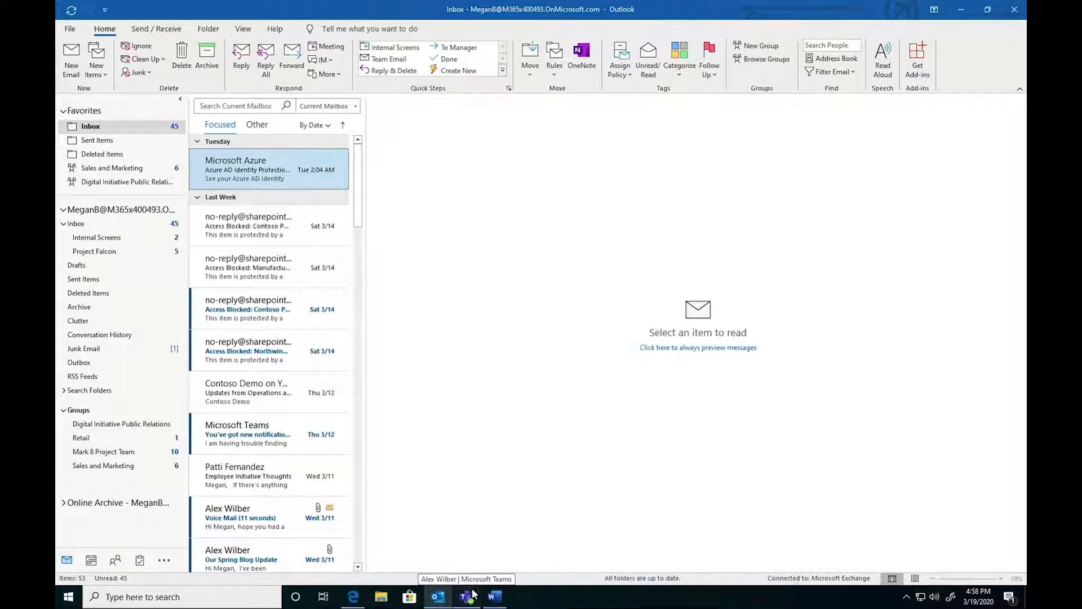
{"action": "left_click", "coordinate": [467, 596]}
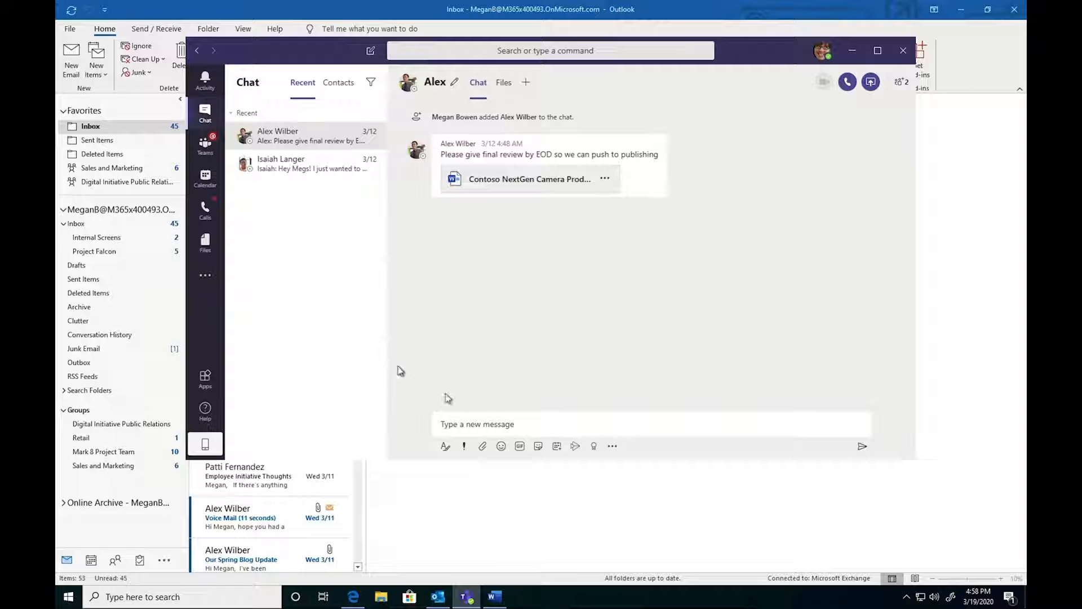
{"action": "left_click", "coordinate": [481, 420]}
{"action": "type", "text": "Hi Alex Wilber"}
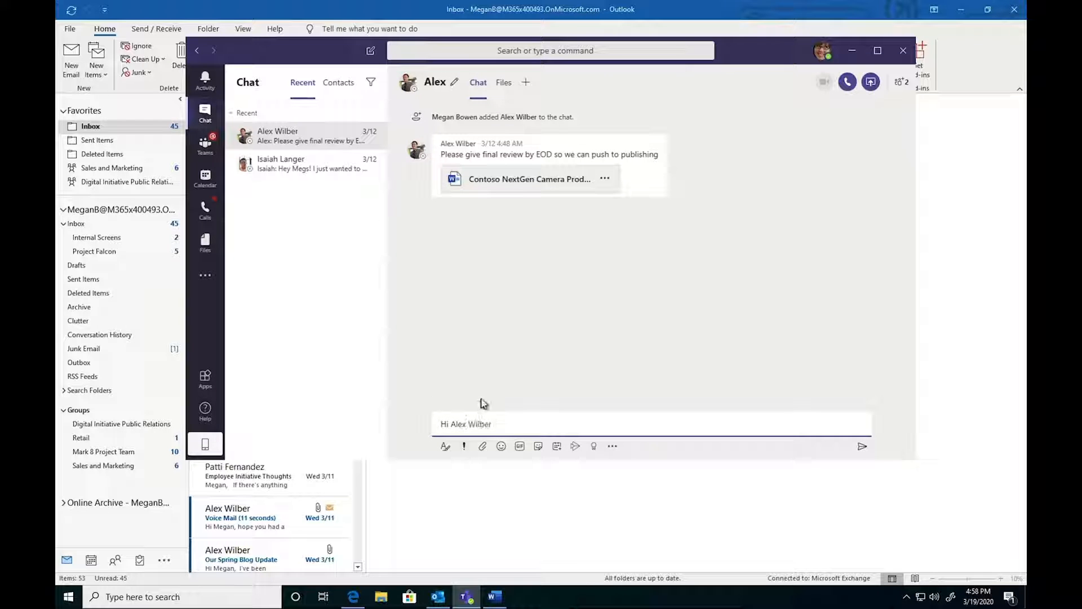
{"action": "key", "text": "Return"}
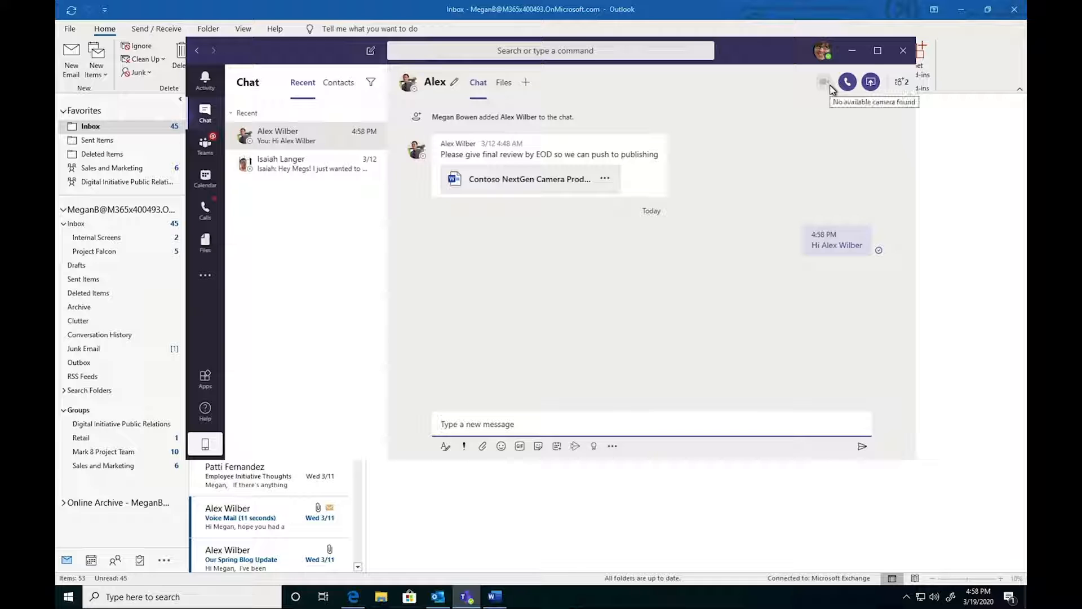
Add the first chat's contact to the other recent chat without including chat history, and send "Hi there" to the group
{"action": "left_click", "coordinate": [869, 83]}
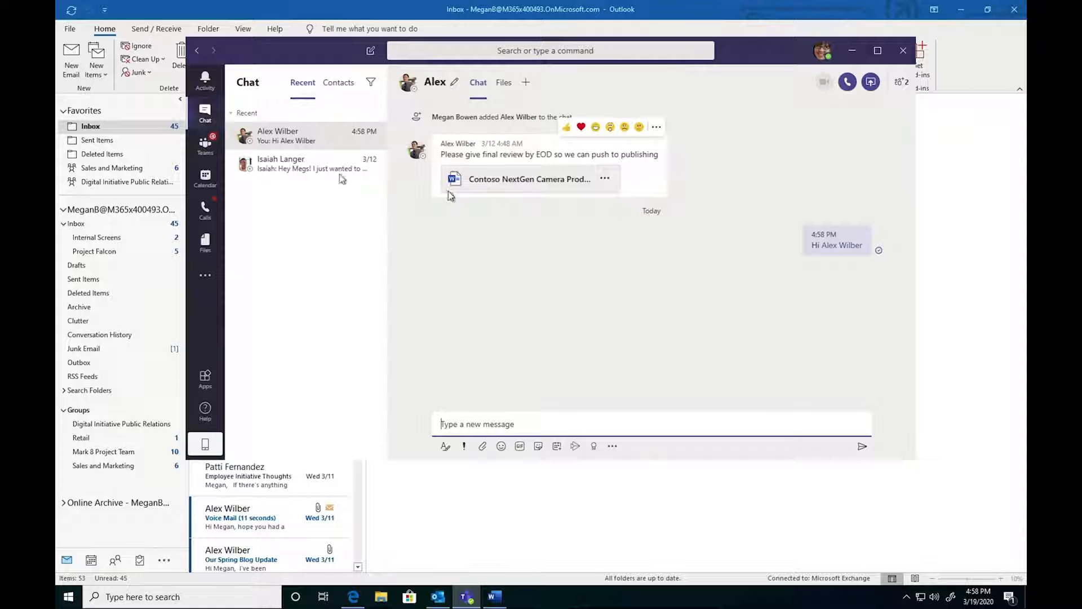
{"action": "left_click", "coordinate": [268, 166]}
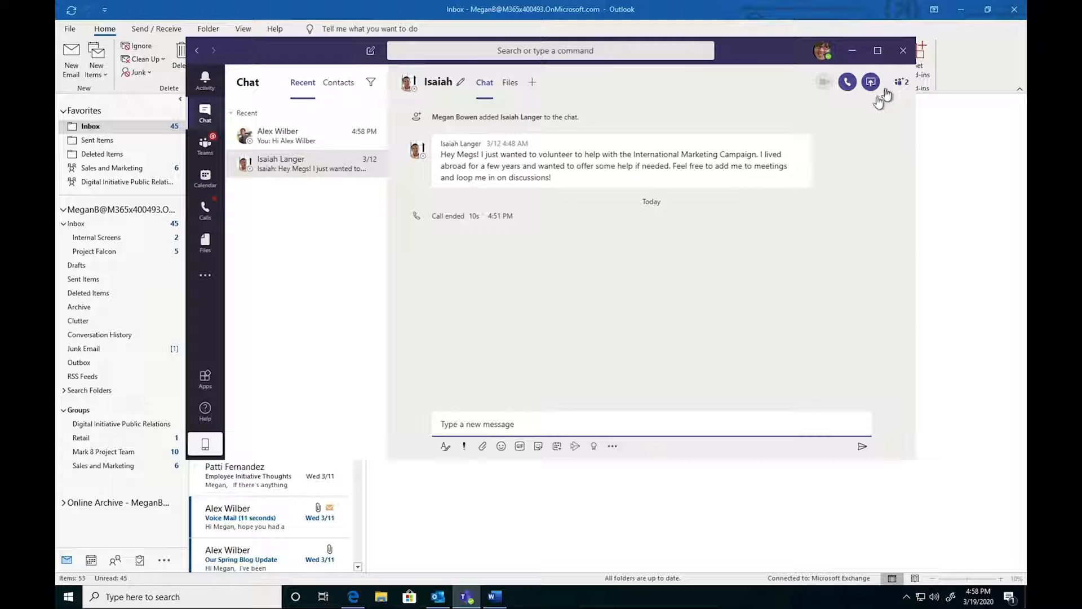
{"action": "left_click", "coordinate": [901, 81]}
{"action": "left_click", "coordinate": [864, 172]}
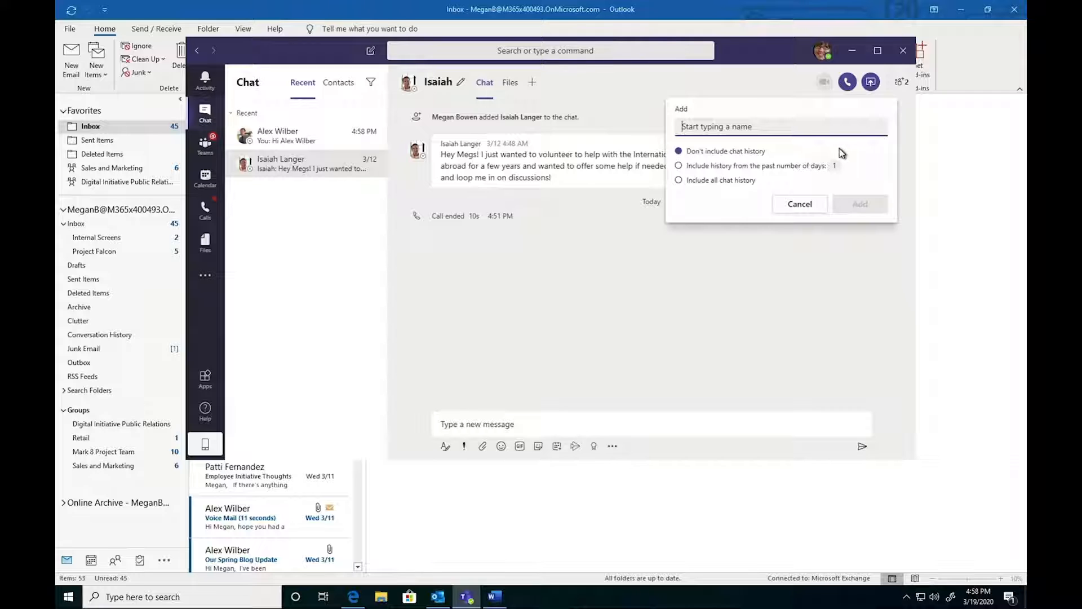
{"action": "type", "text": "Alex"}
{"action": "left_click", "coordinate": [814, 157]}
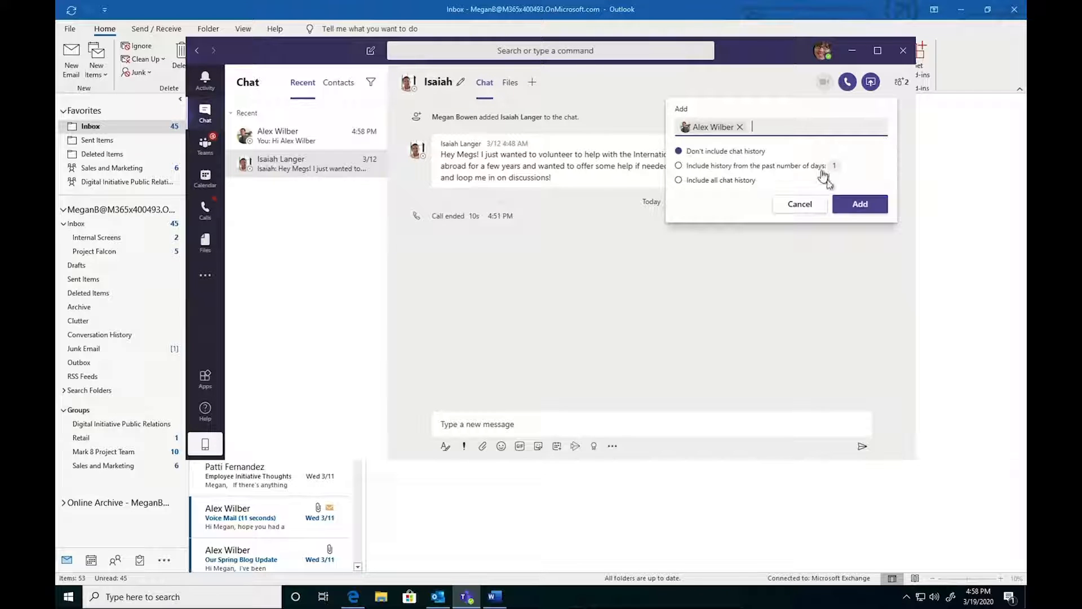
{"action": "left_click", "coordinate": [840, 204]}
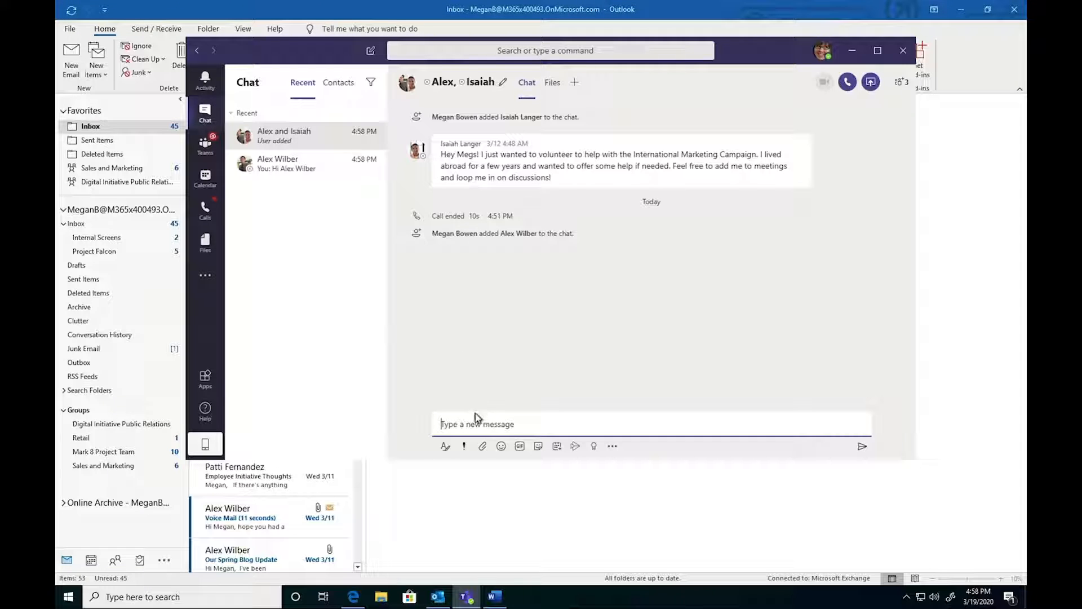
{"action": "type", "text": "Hi there"}
{"action": "key", "text": "Return"}
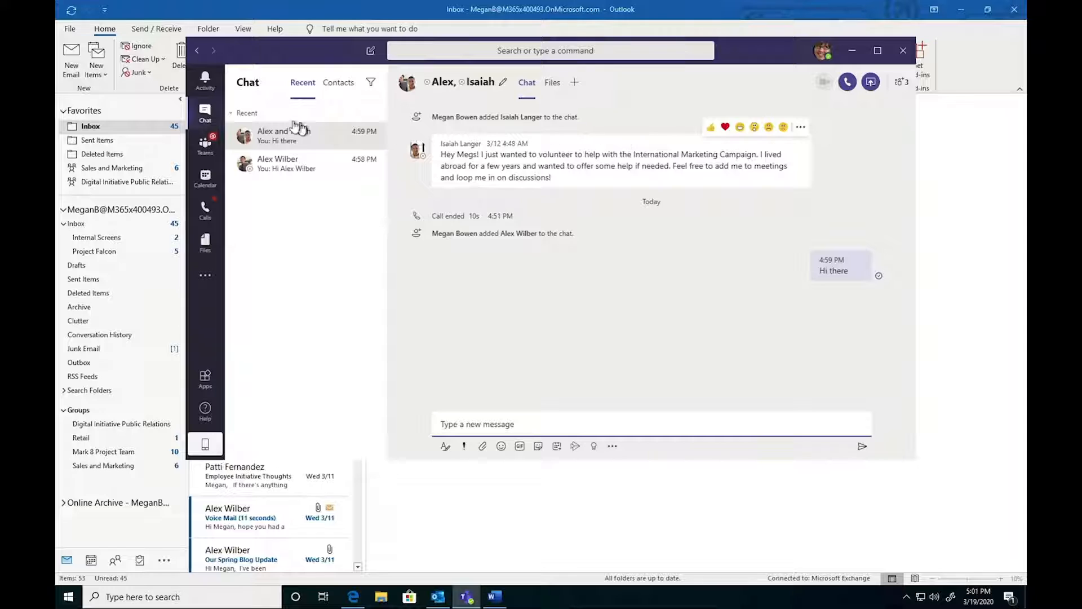
Post a new conversation reading "Start conversation" in the General channel of the Contoso team
{"action": "left_click", "coordinate": [211, 150]}
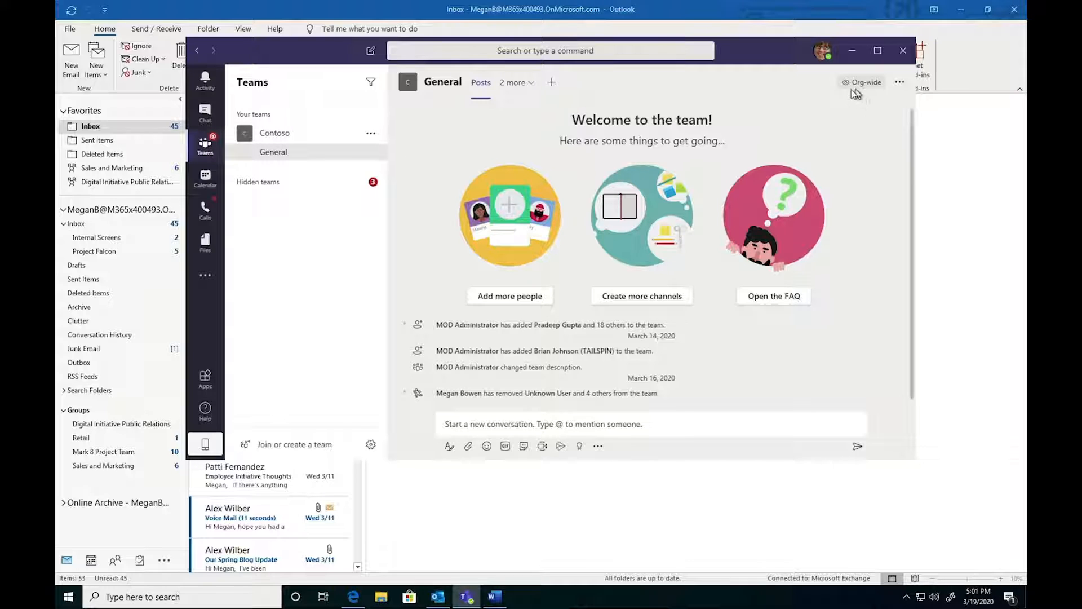
{"action": "mouse_move", "coordinate": [861, 85]}
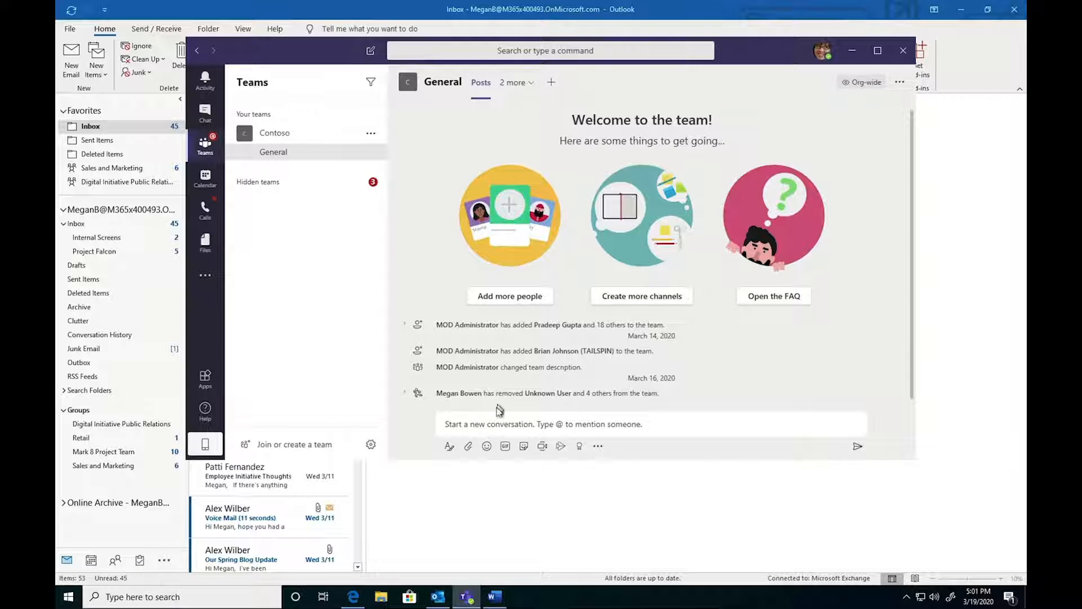
{"action": "left_click", "coordinate": [494, 418]}
{"action": "type", "text": "Start con"}
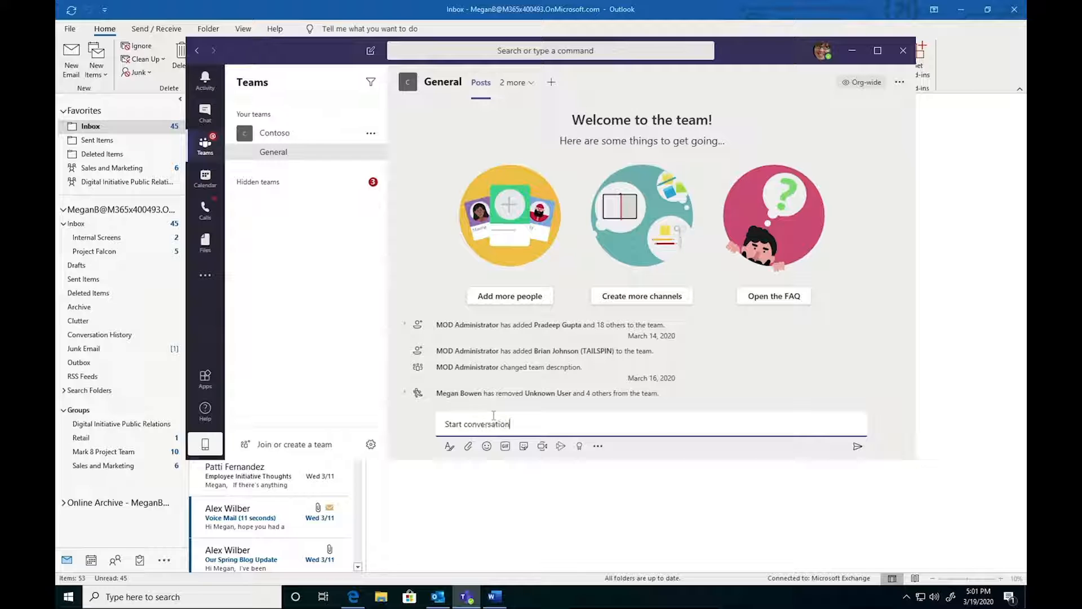
{"action": "type", "text": "versation"}
{"action": "key", "text": "Return"}
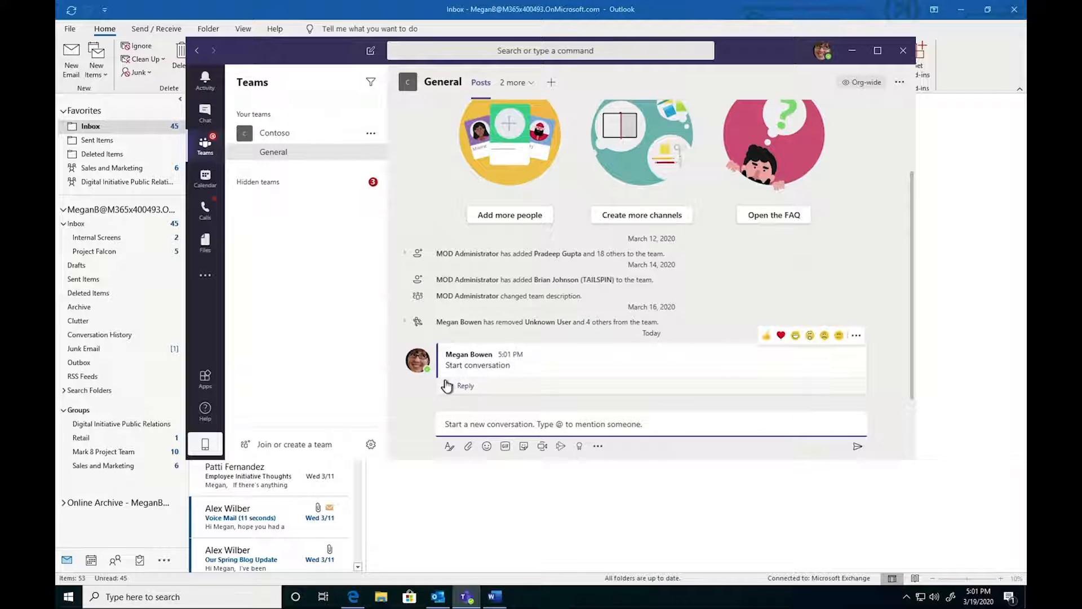
Answer the "Start conversation" post in its thread with the text "Reply"
{"action": "left_click", "coordinate": [510, 373]}
{"action": "type", "text": "Re"}
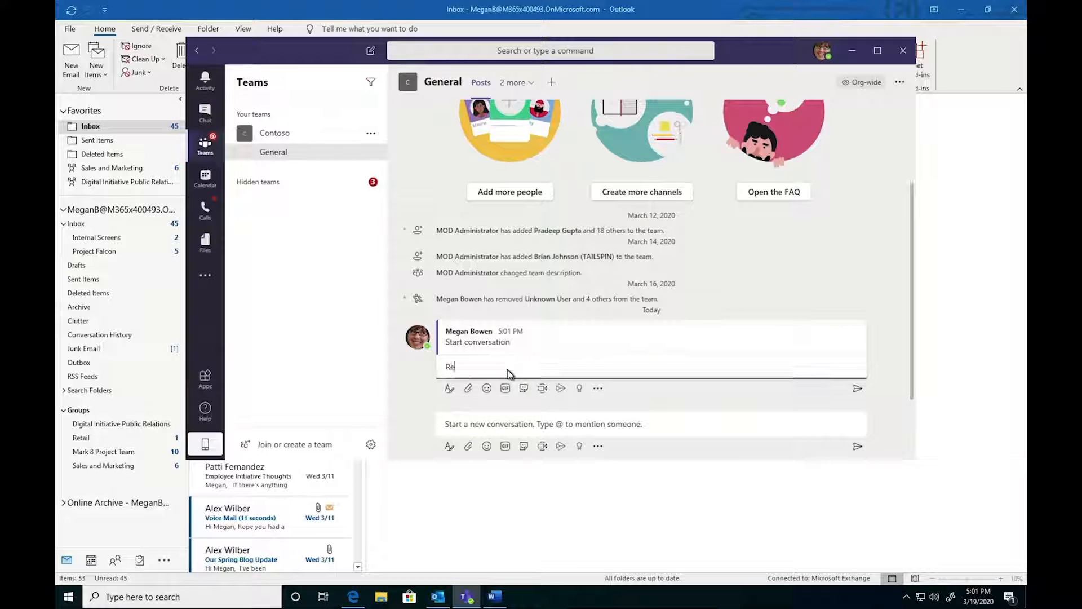
{"action": "type", "text": "ply"}
{"action": "key", "text": "Return"}
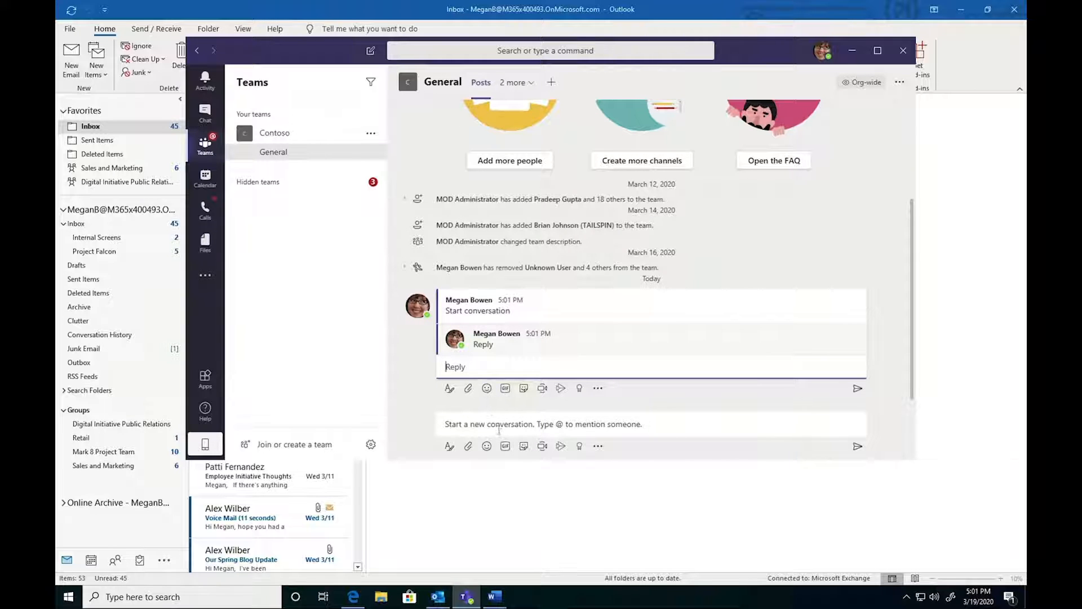
Find a GIF with the search term "fun" and post the "fun fun fun" GIF as a new conversation
{"action": "left_click", "coordinate": [505, 445]}
{"action": "type", "text": "fun"}
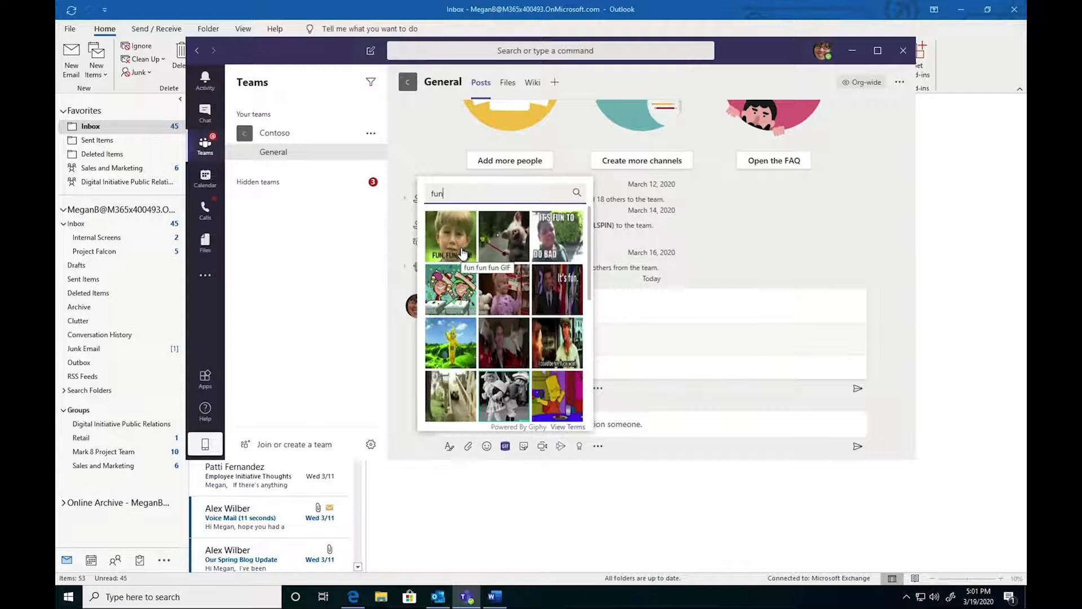
{"action": "left_click", "coordinate": [462, 252]}
{"action": "key", "text": "Return"}
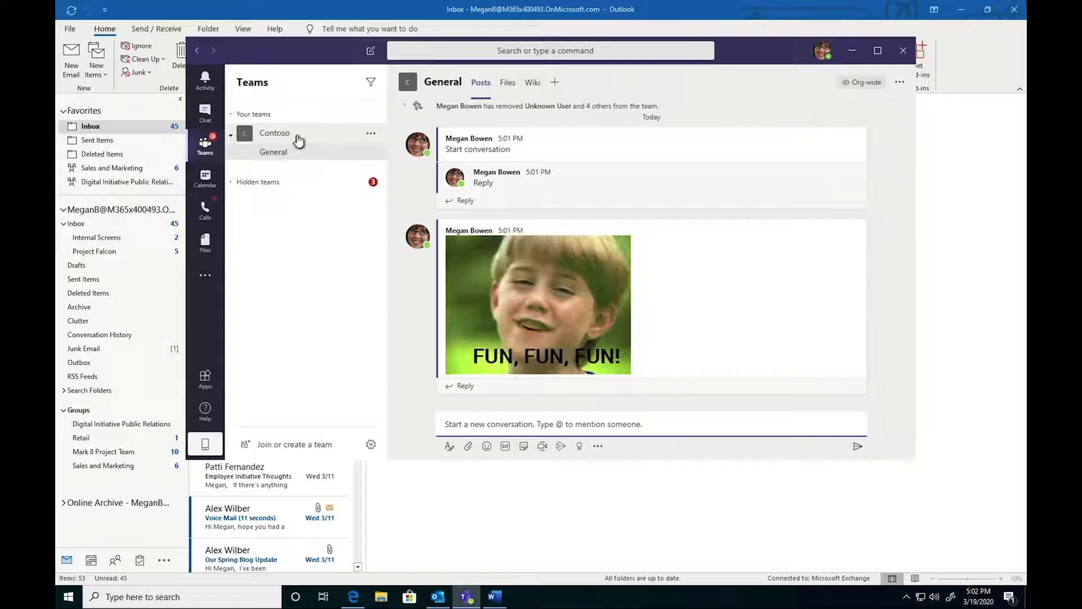
Expand the hidden teams and open the files of the Design channel in Mark 8 Project Team
{"action": "left_click", "coordinate": [235, 183]}
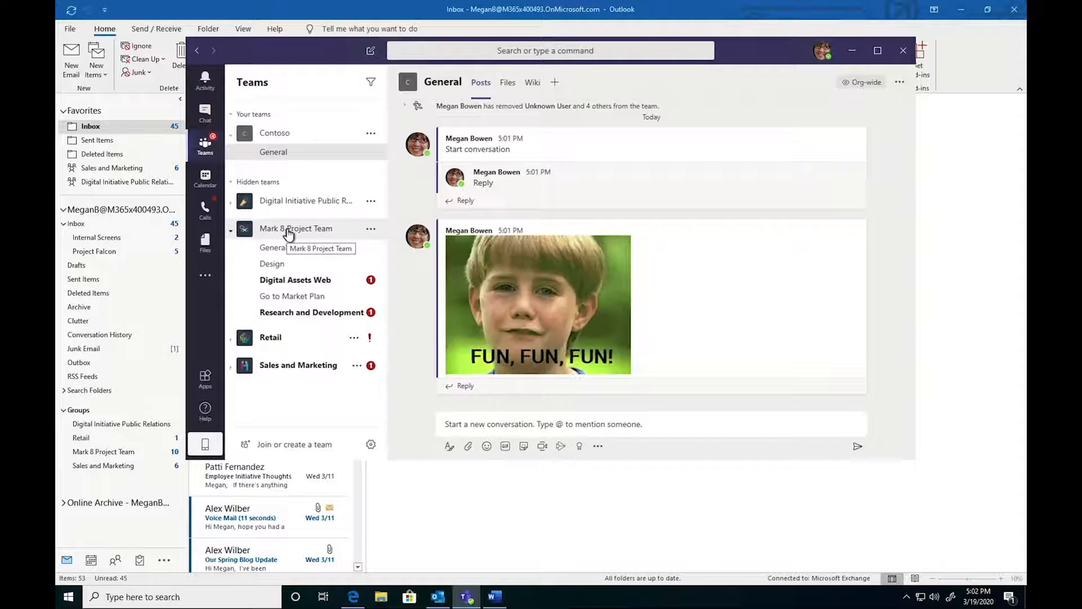
{"action": "left_click", "coordinate": [297, 269]}
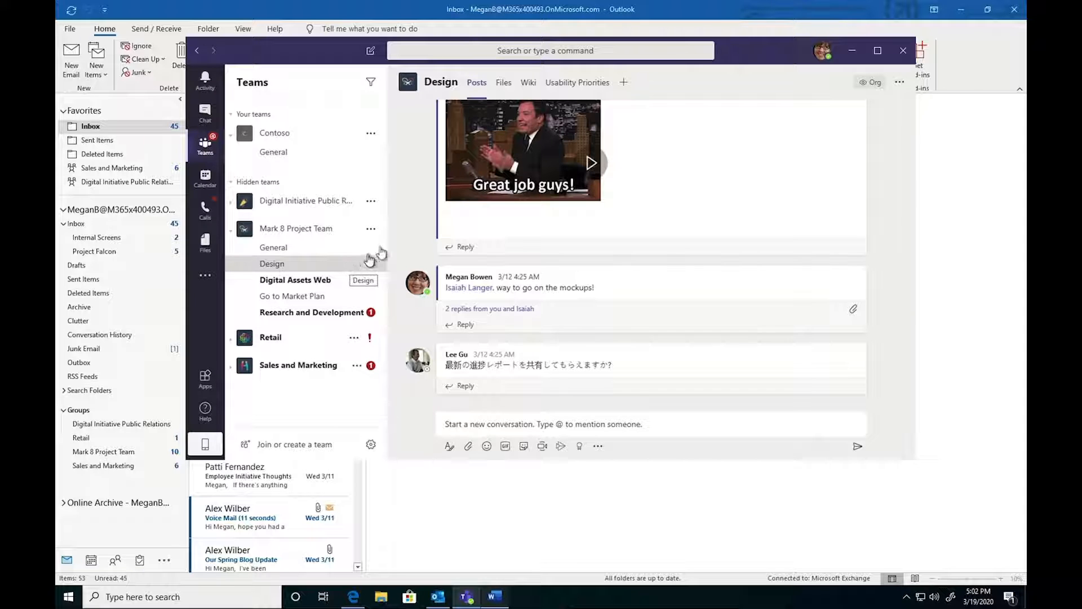
{"action": "left_click", "coordinate": [505, 85]}
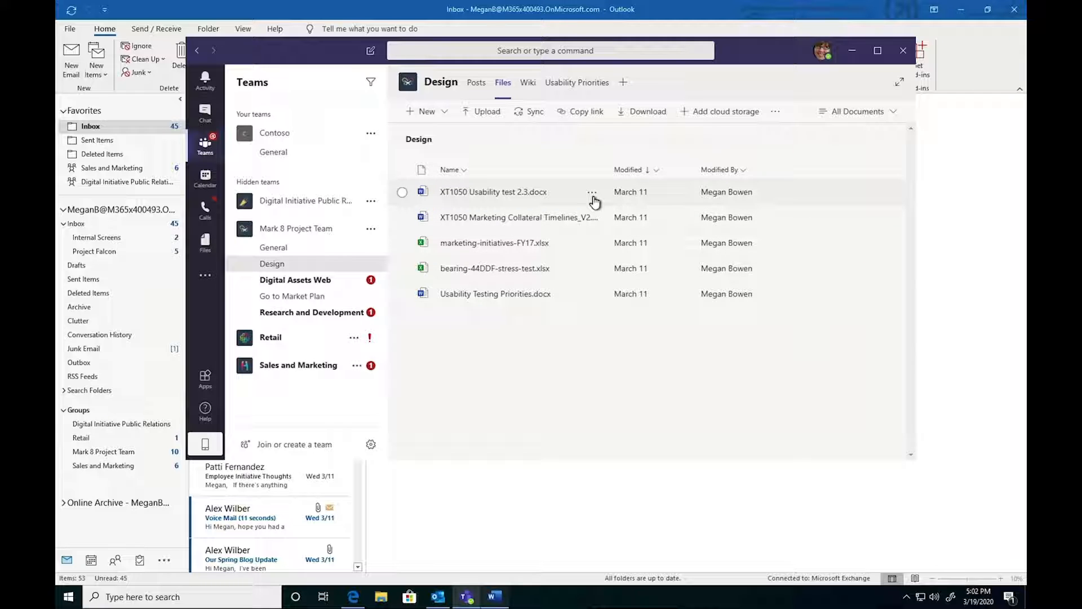
View the open options for XT1050 Usability test 2.3.docx, look through the document in Word, and close it
{"action": "left_click", "coordinate": [593, 194]}
{"action": "mouse_move", "coordinate": [645, 201]}
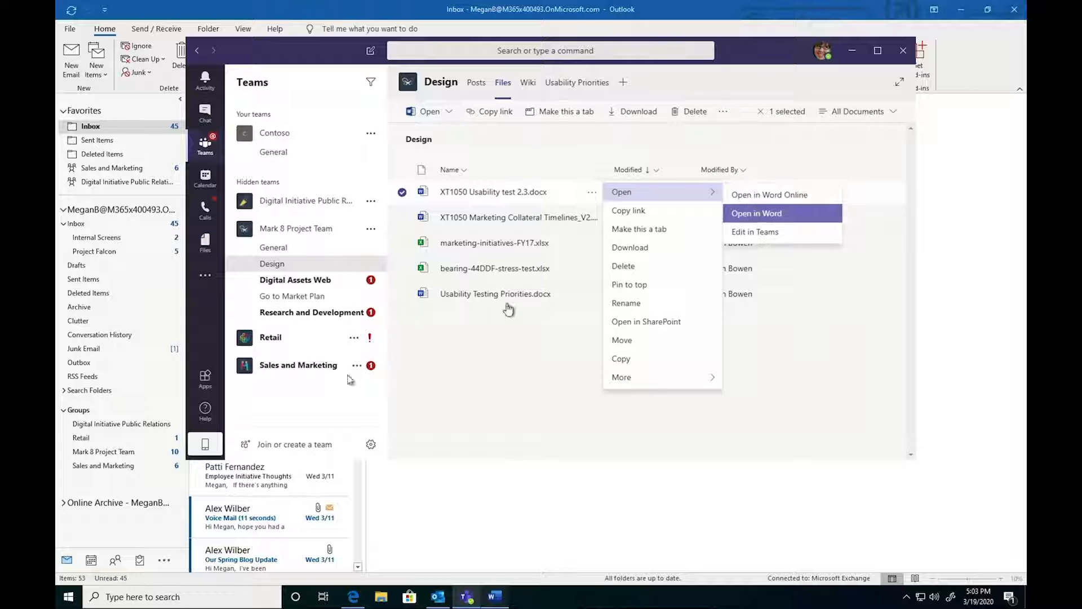
{"action": "left_click", "coordinate": [490, 595]}
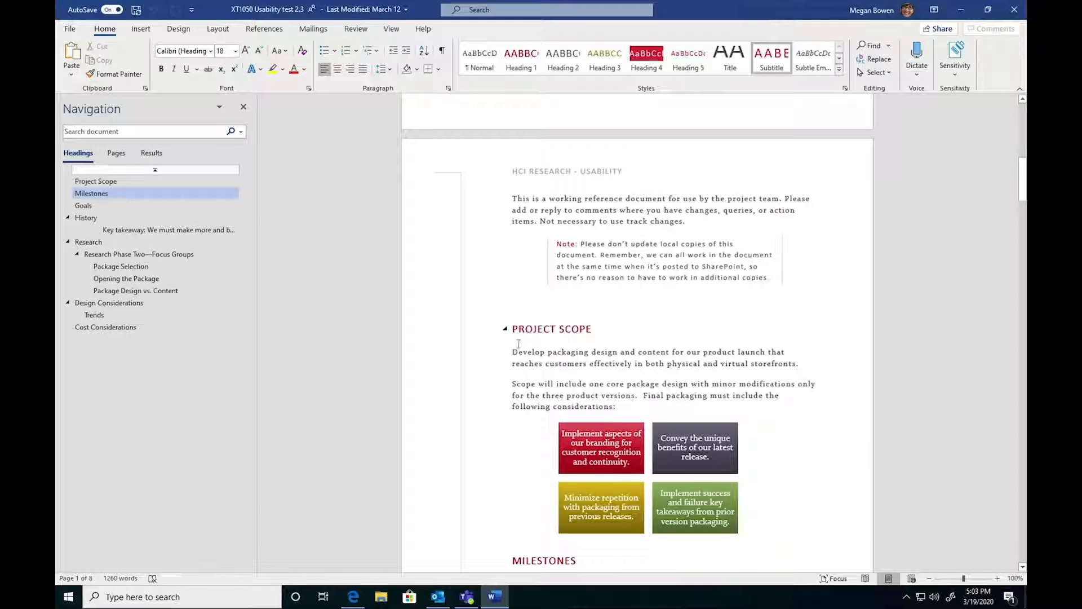
{"action": "scroll", "coordinate": [519, 344], "scroll_direction": "down", "scroll_amount": 20}
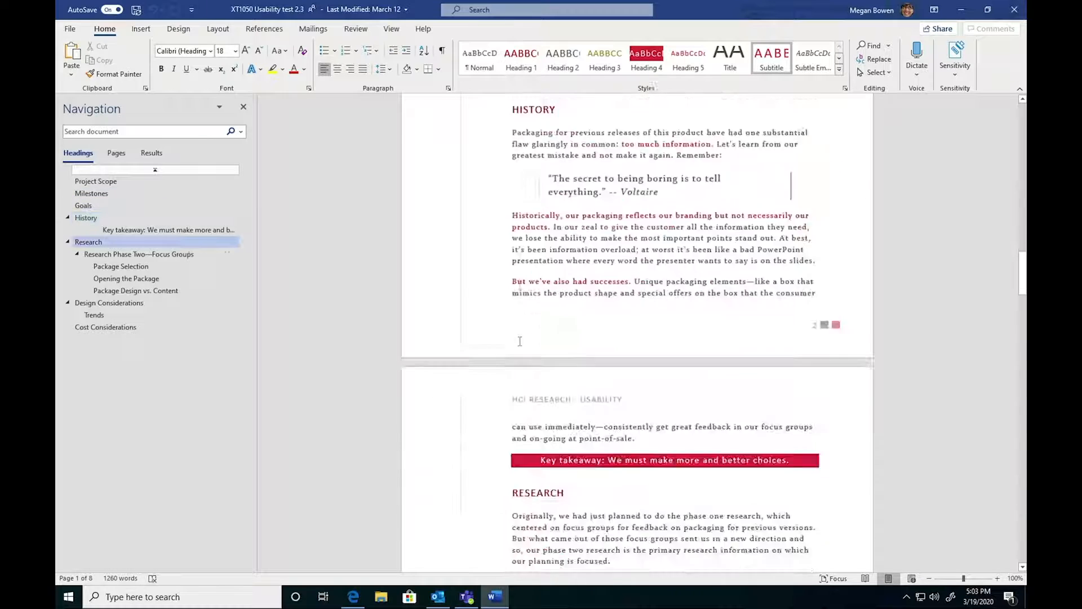
{"action": "scroll", "coordinate": [520, 341], "scroll_direction": "down", "scroll_amount": 7}
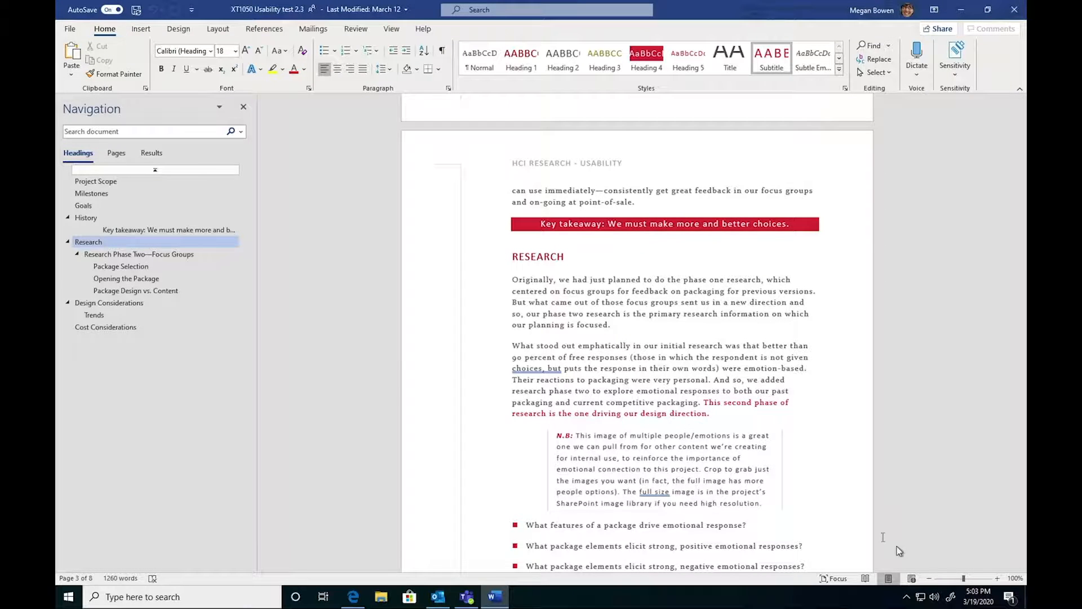
{"action": "scroll", "coordinate": [875, 533], "scroll_direction": "up", "scroll_amount": 20}
{"action": "scroll", "coordinate": [874, 533], "scroll_direction": "up", "scroll_amount": 10}
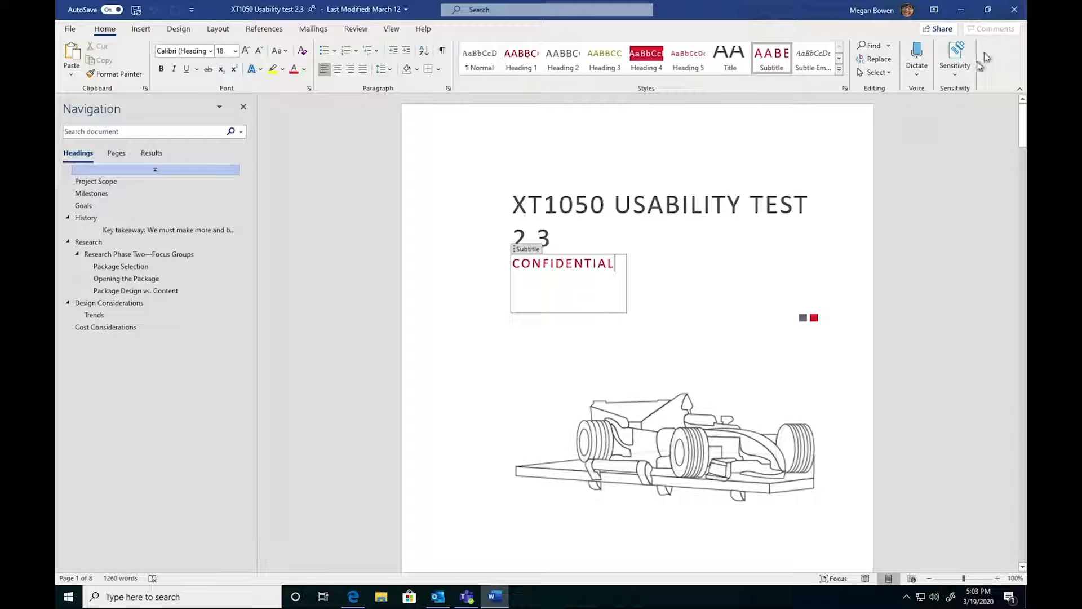
{"action": "left_click", "coordinate": [1014, 9]}
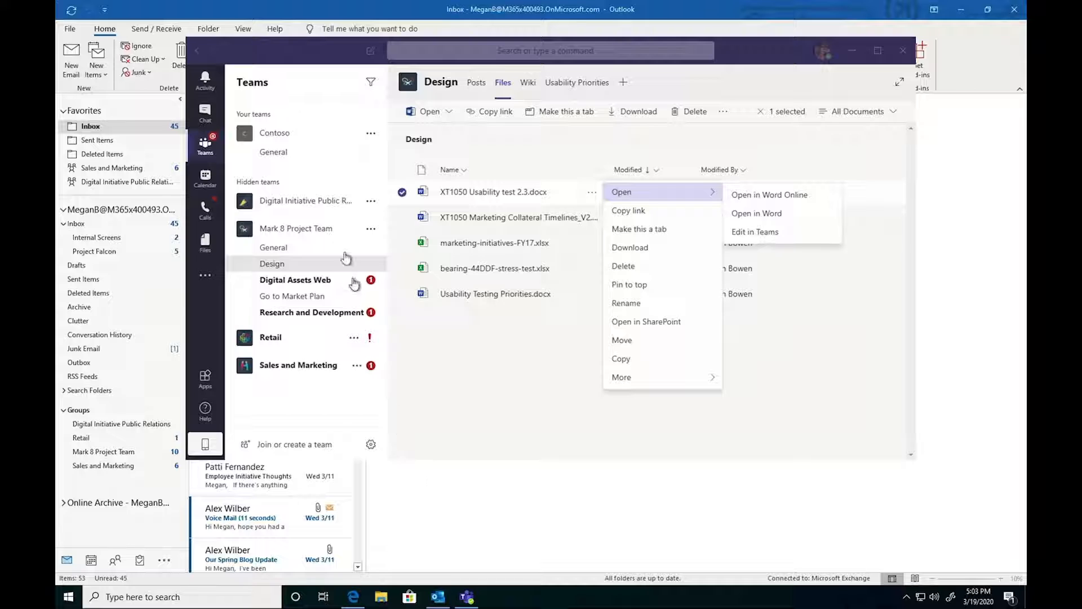
In Mark 8 Project Team's General channel, draft an announcement headlined "We're working from home" with the body "Working from home habits will be shared by HR"
{"action": "left_click", "coordinate": [324, 207]}
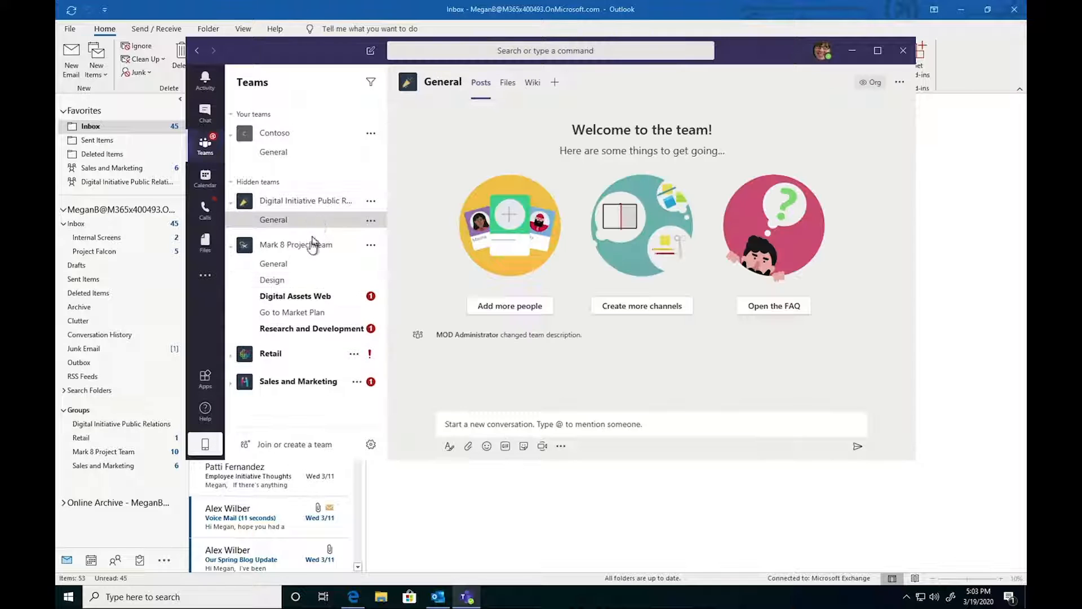
{"action": "left_click", "coordinate": [304, 266]}
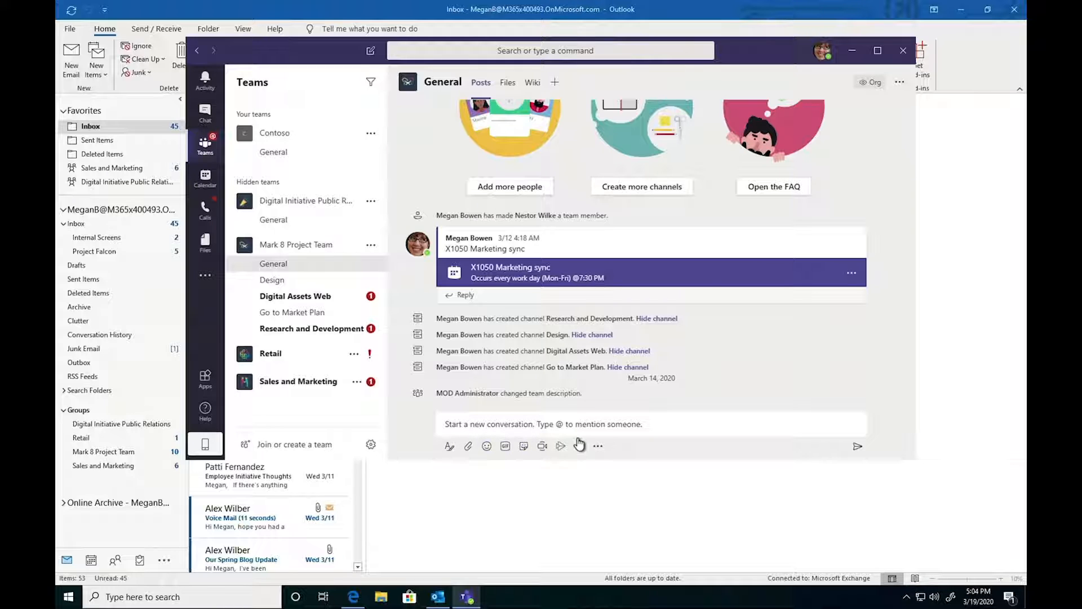
{"action": "left_click", "coordinate": [449, 446]}
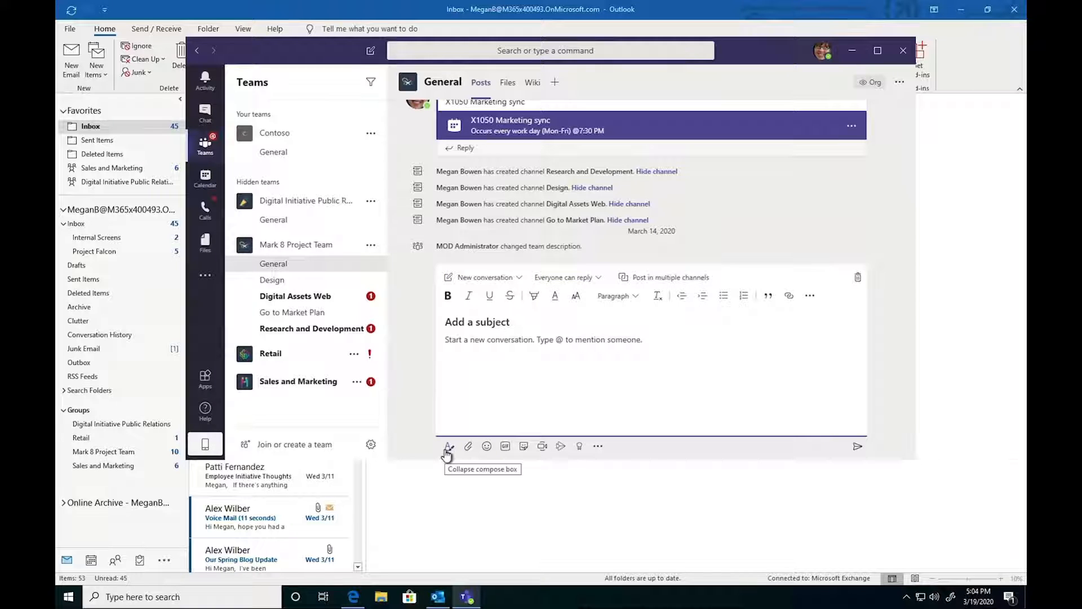
{"action": "left_click", "coordinate": [508, 278]}
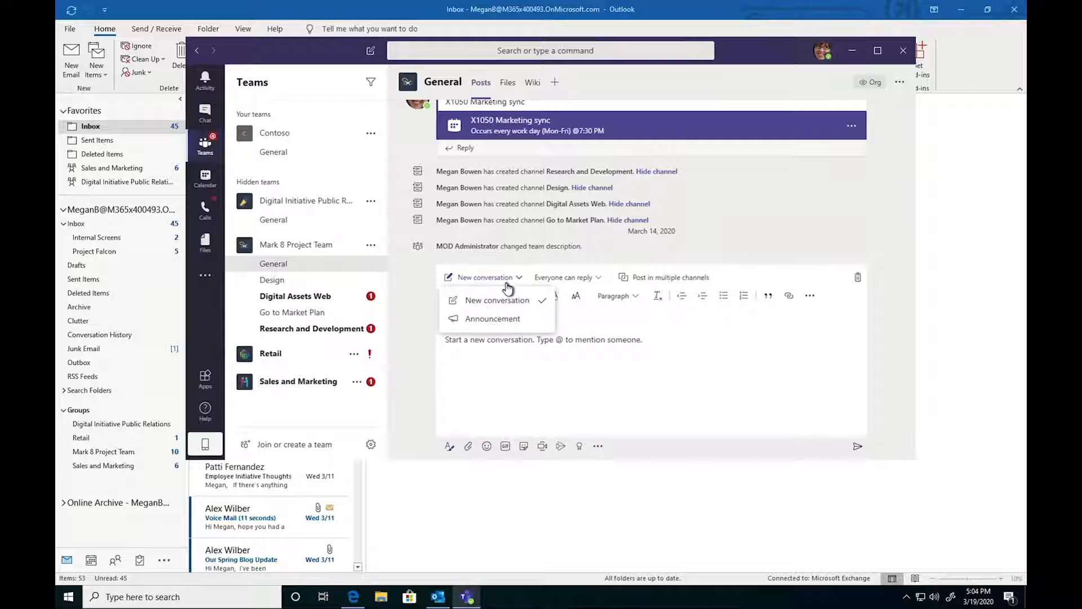
{"action": "left_click", "coordinate": [493, 319]}
{"action": "type", "text": "We're working from home"}
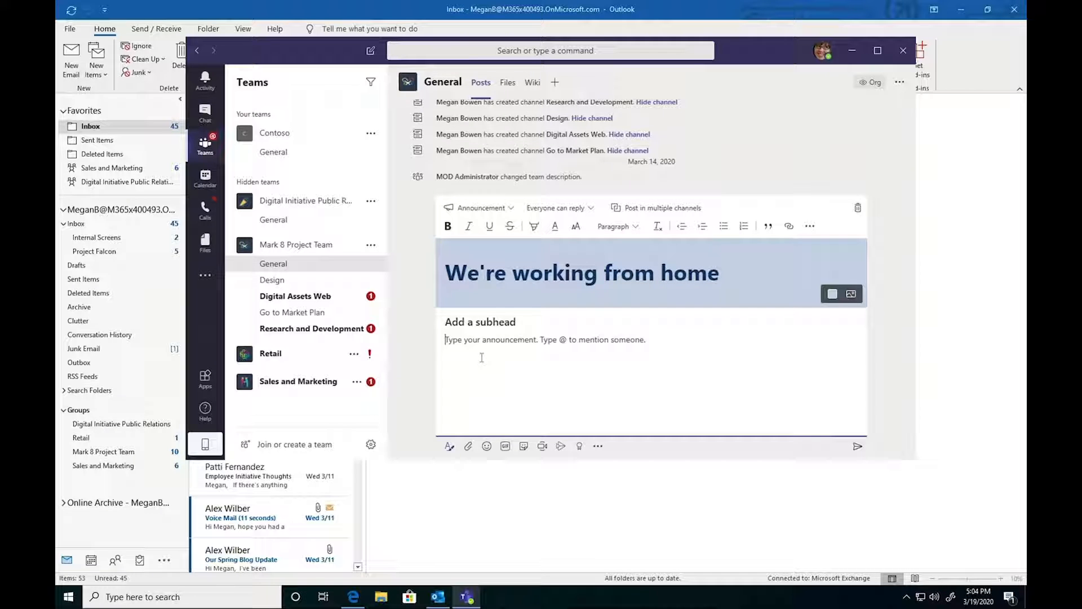
{"action": "type", "text": "Work"}
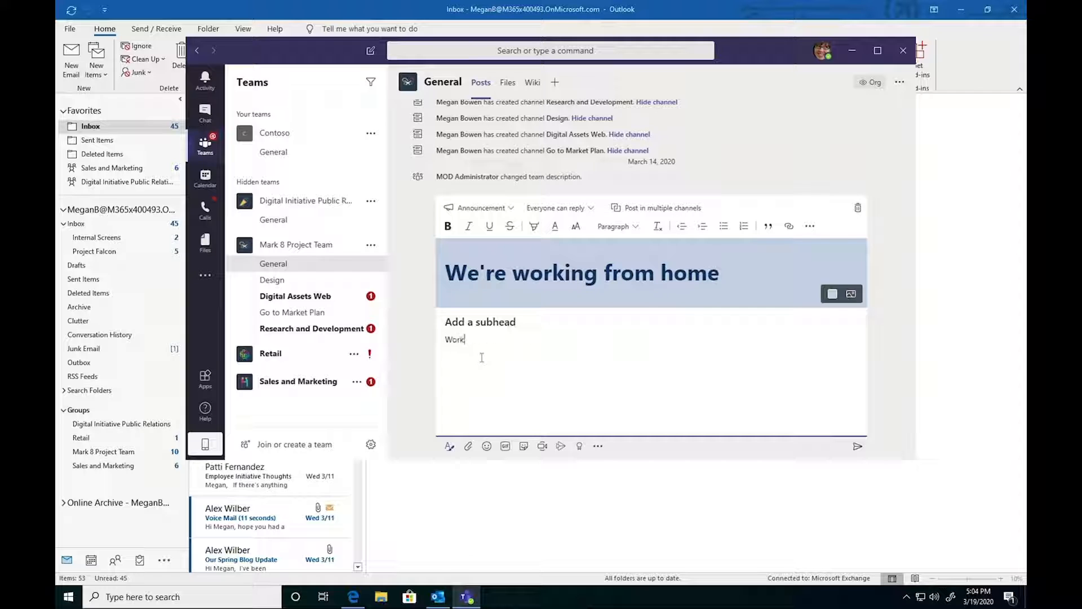
{"action": "type", "text": "ing from home habits will be shared by HR"}
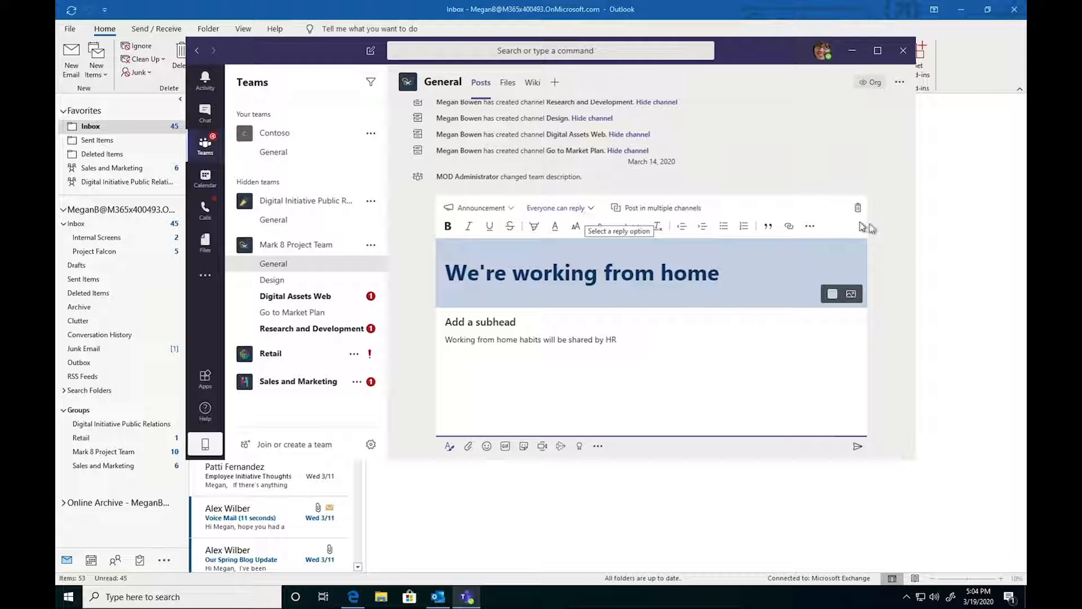
Mark the announcement as important, restrict replies to "You and moderators can reply", and post it
{"action": "left_click", "coordinate": [809, 229]}
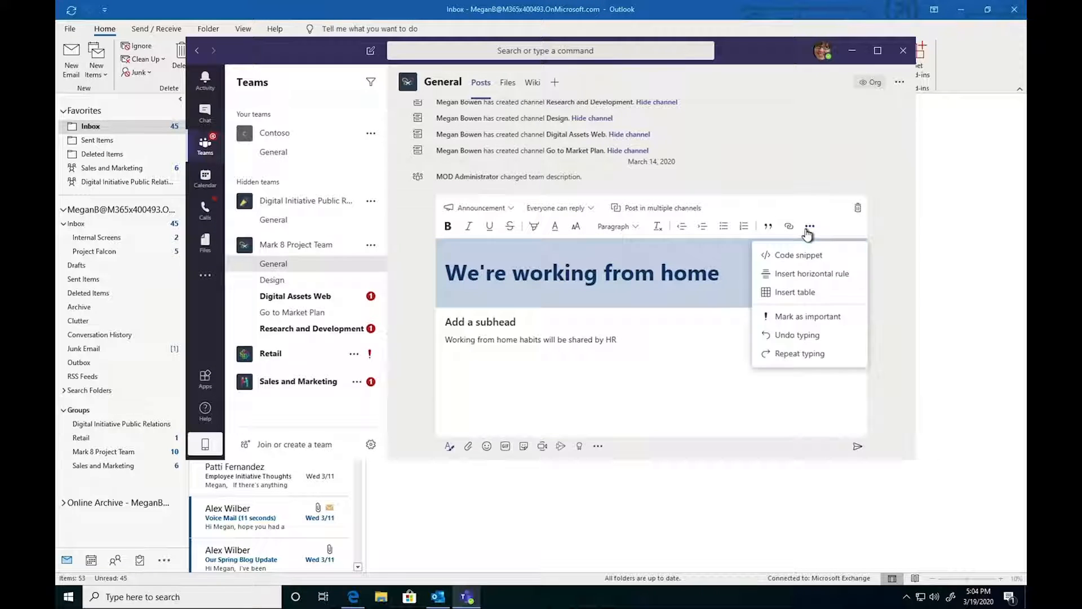
{"action": "left_click", "coordinate": [815, 316]}
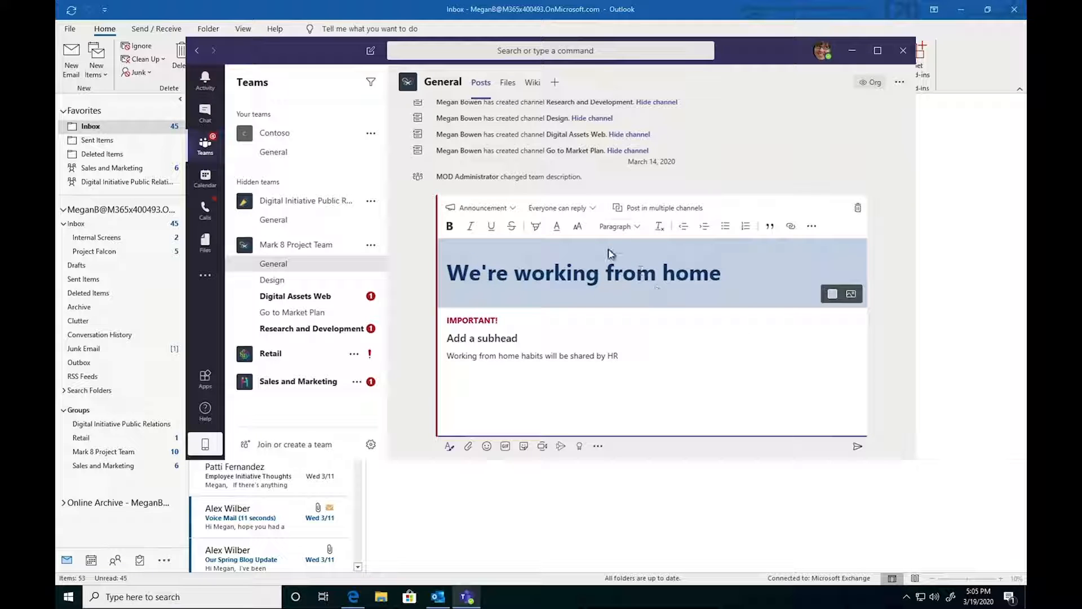
{"action": "left_click", "coordinate": [590, 209]}
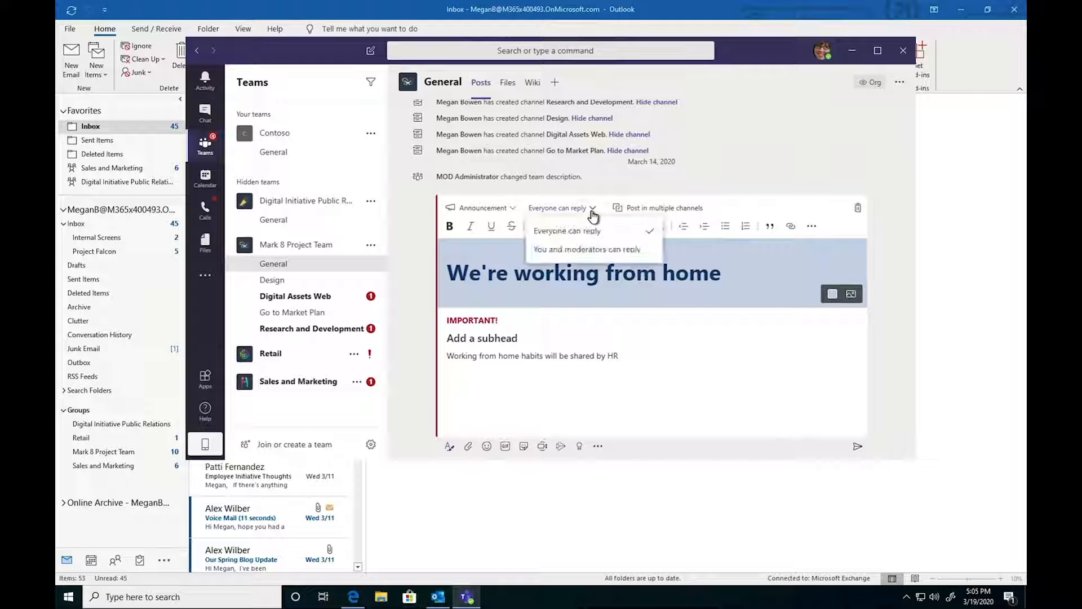
{"action": "left_click", "coordinate": [597, 249]}
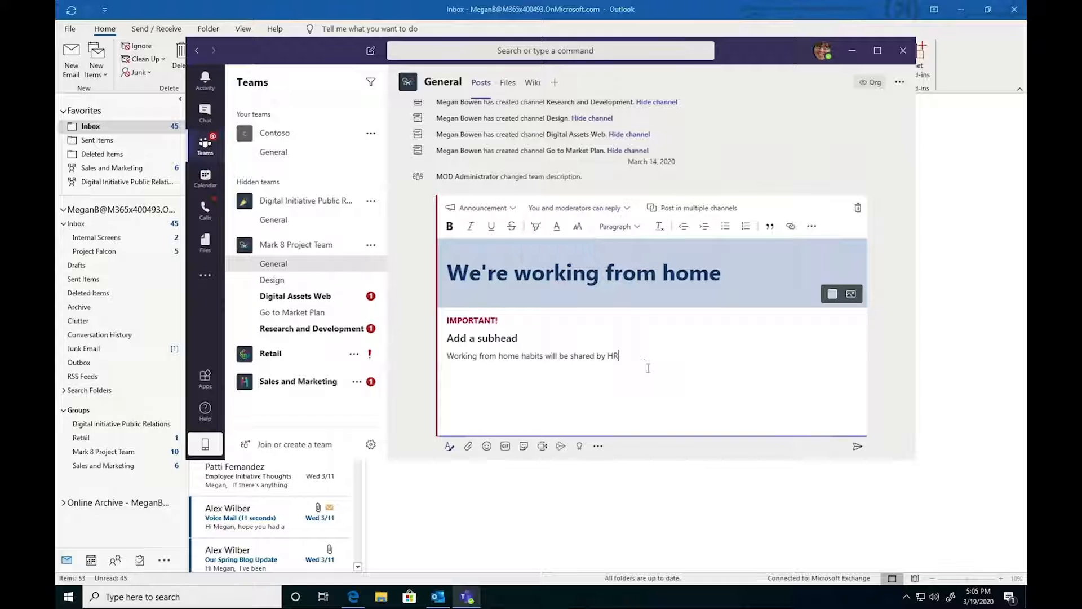
{"action": "left_click", "coordinate": [857, 446]}
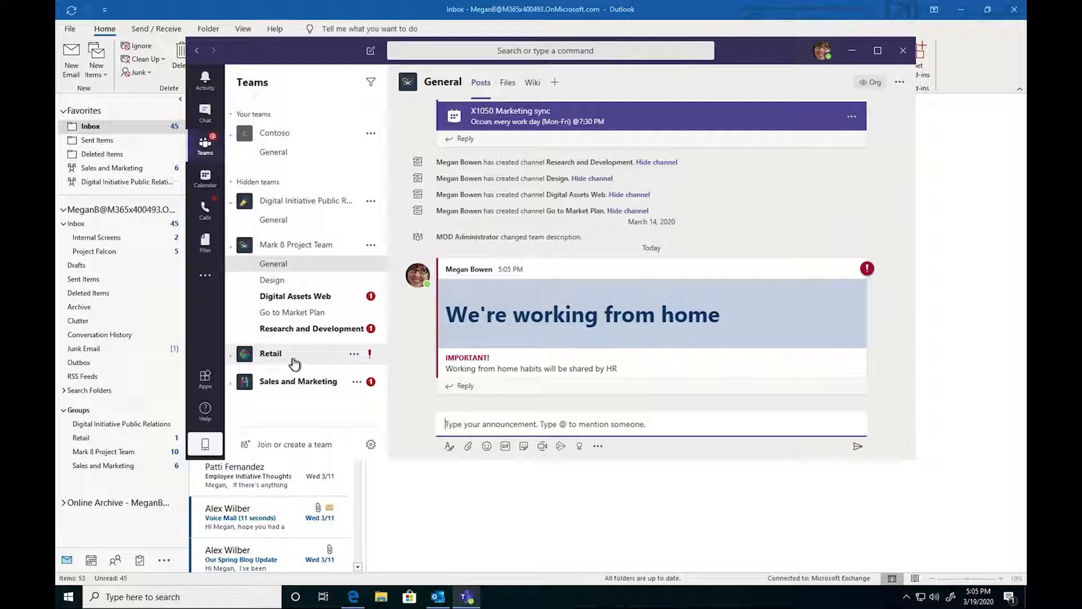
View the options for creating a team or joining one with a code, and return to Contoso's General channel
{"action": "left_click", "coordinate": [268, 446]}
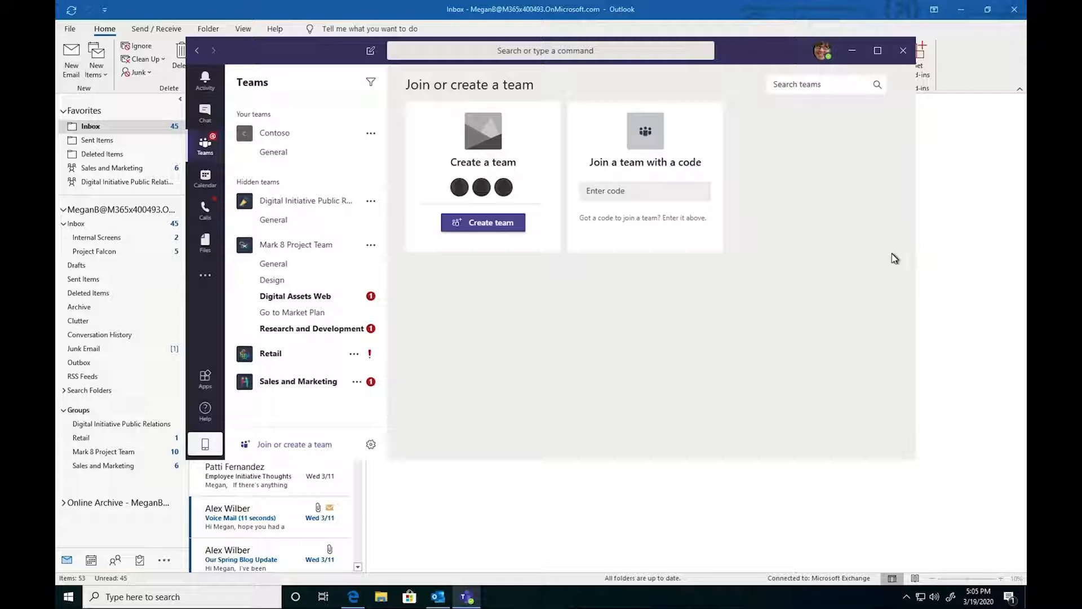
{"action": "left_click", "coordinate": [658, 197]}
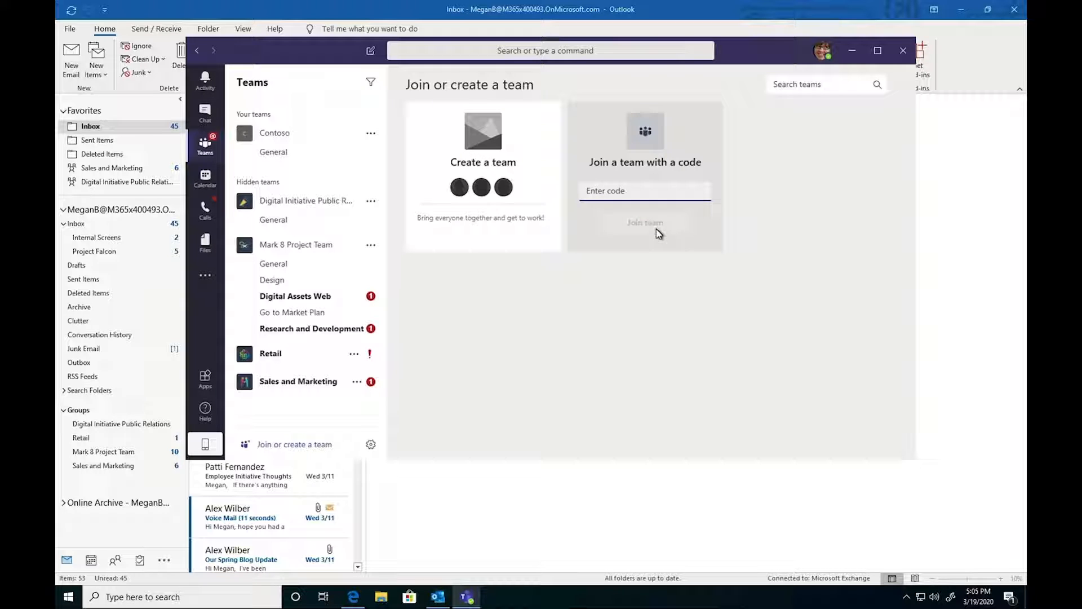
{"action": "left_click", "coordinate": [307, 151]}
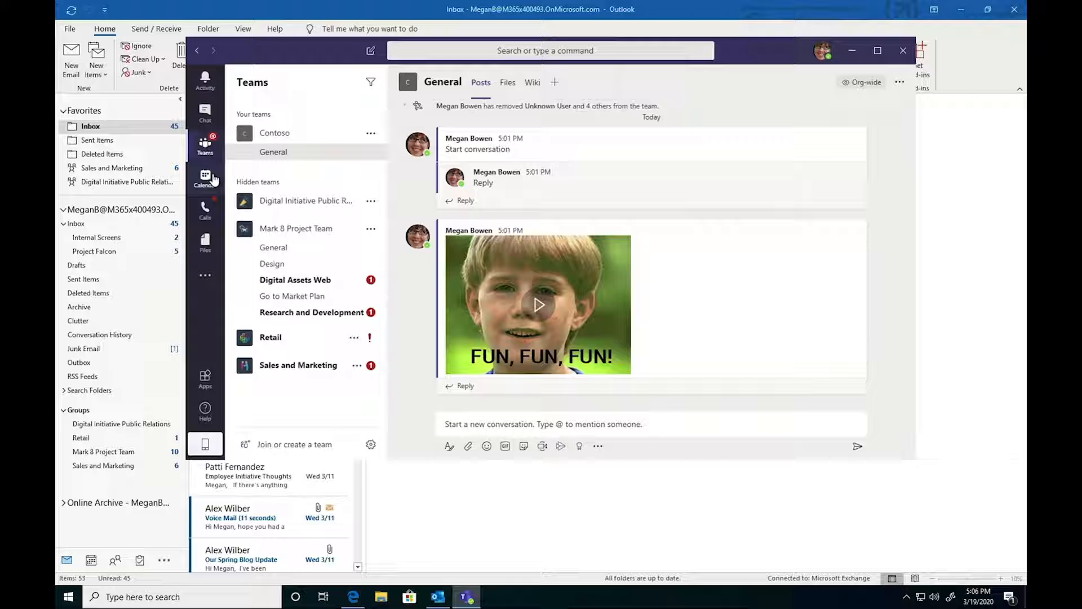
Compare the March 2020 work-week calendar in Teams with the month calendar in Outlook
{"action": "left_click", "coordinate": [213, 179]}
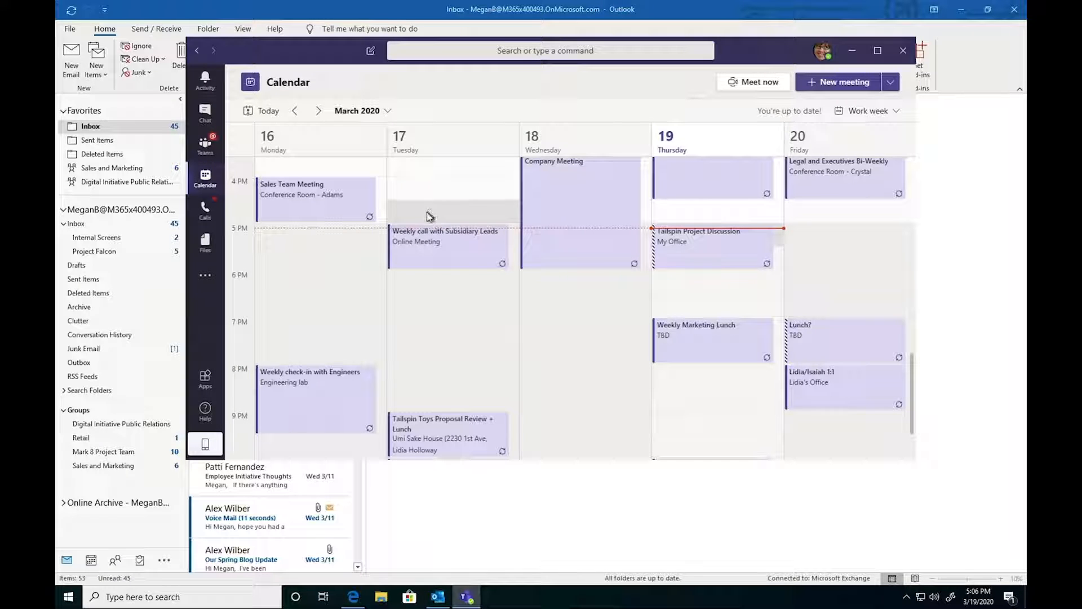
{"action": "left_click", "coordinate": [87, 564]}
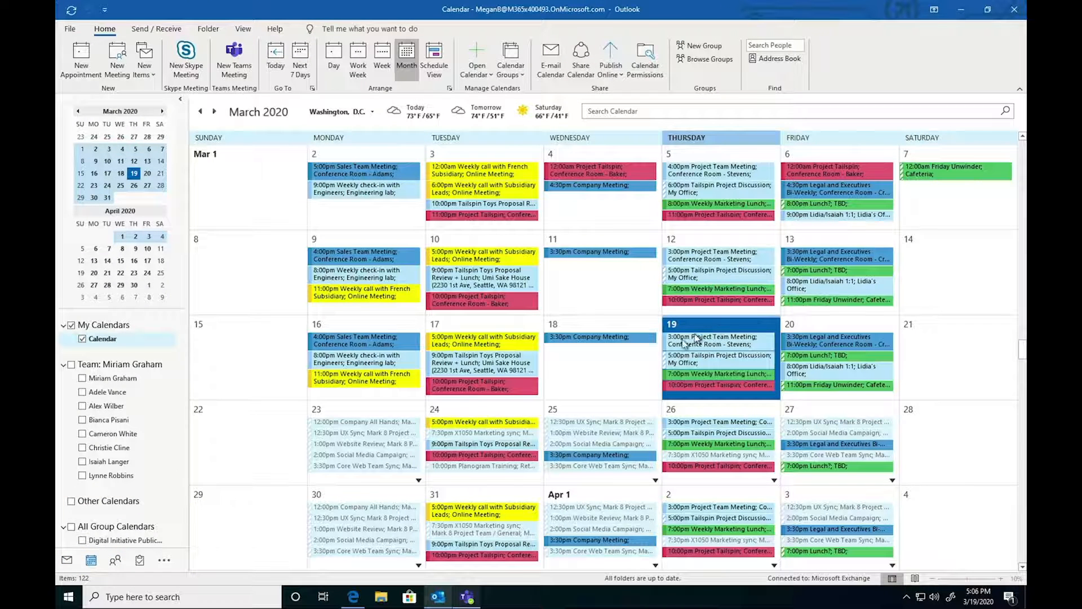
{"action": "key", "text": "super"}
{"action": "left_click", "coordinate": [467, 597]}
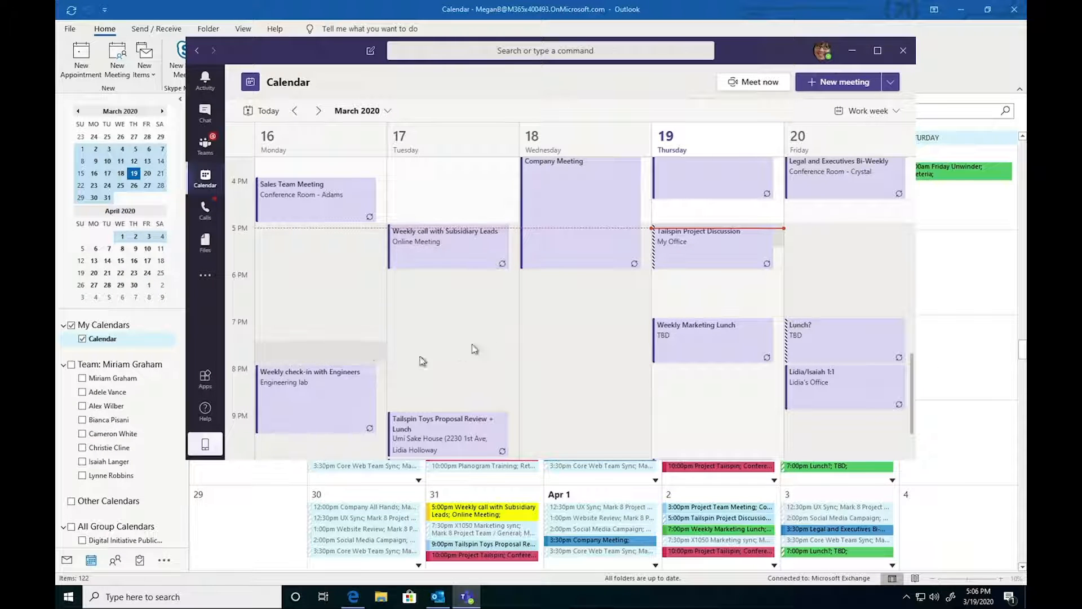
{"action": "scroll", "coordinate": [507, 335], "scroll_direction": "down", "scroll_amount": 3}
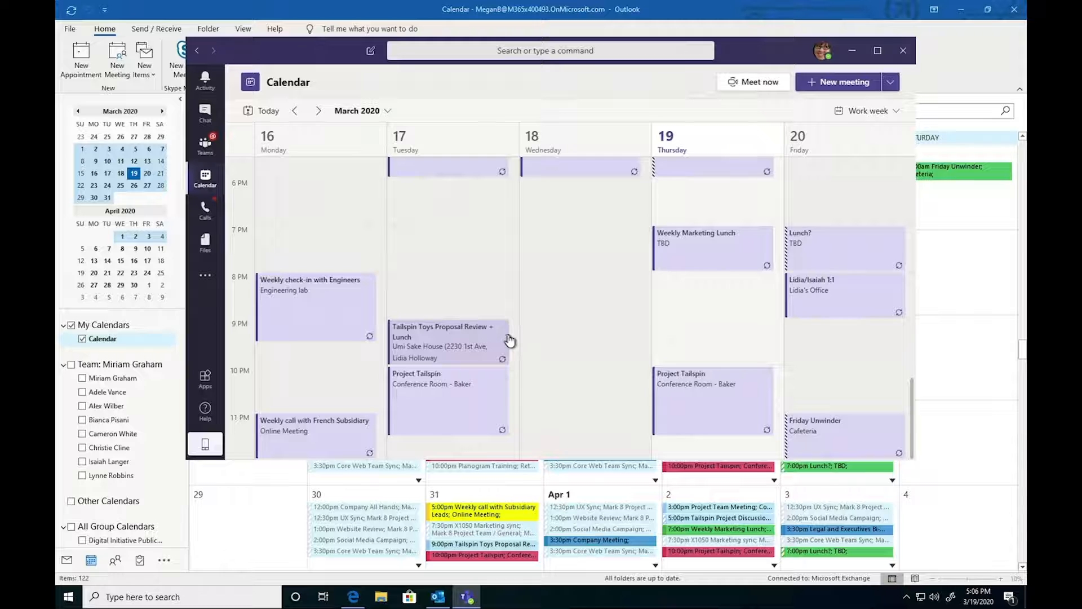
{"action": "scroll", "coordinate": [509, 339], "scroll_direction": "up", "scroll_amount": 3}
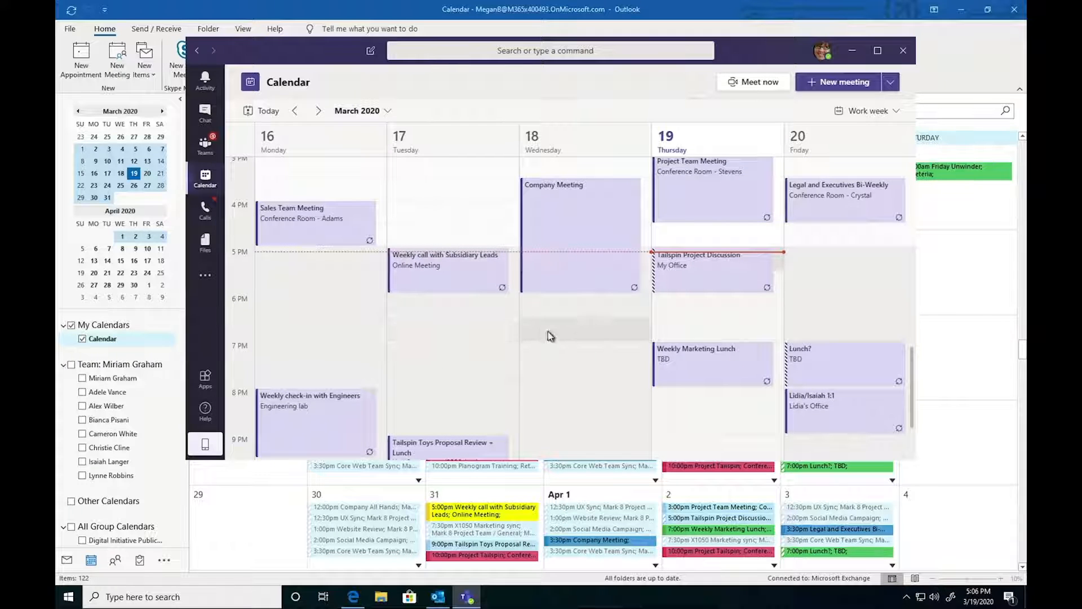
Create a new meeting titled "HR Brief" and add the sales rep as a required attendee
{"action": "left_click", "coordinate": [814, 83]}
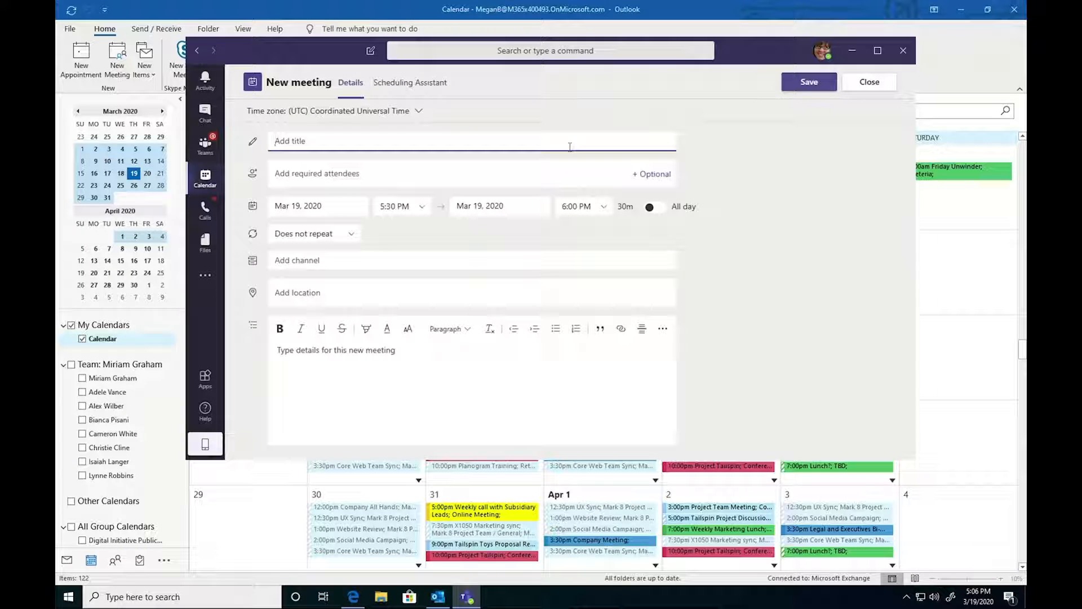
{"action": "type", "text": "HR Brief"}
{"action": "left_click", "coordinate": [557, 168]}
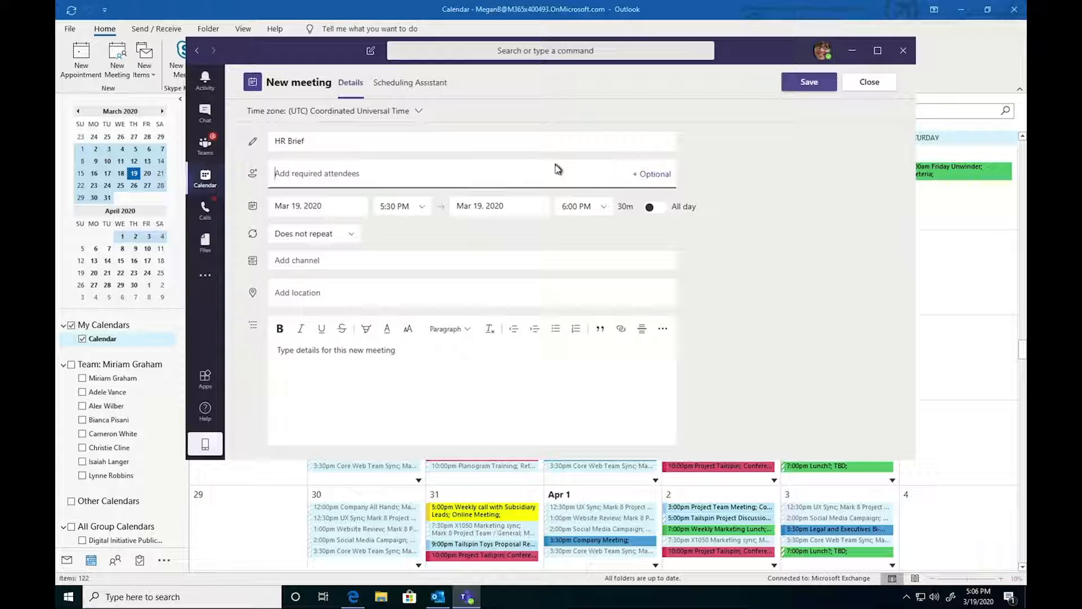
{"action": "type", "text": "isai"}
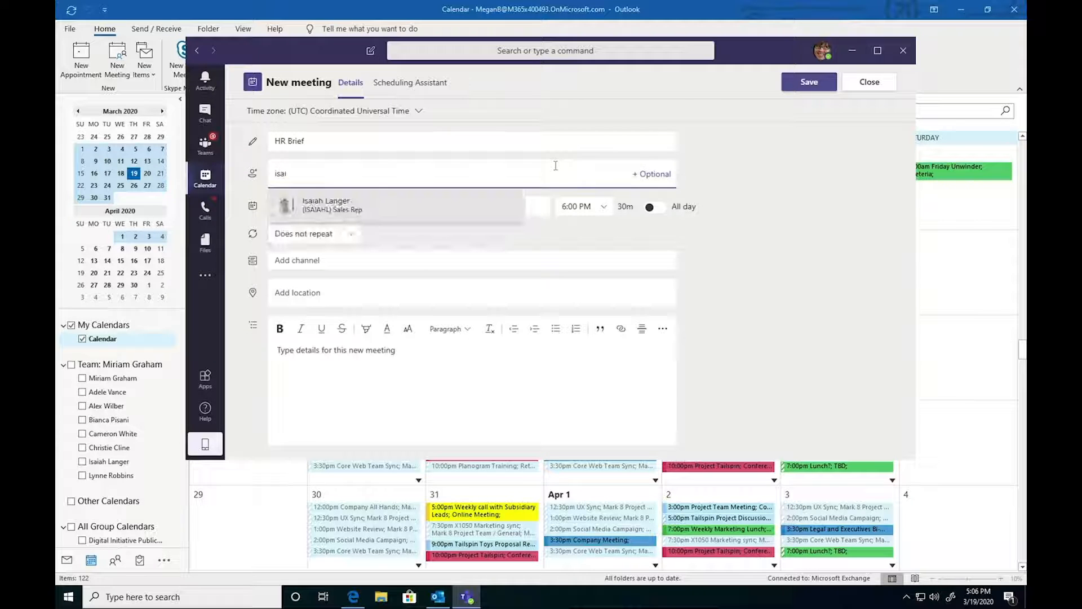
{"action": "left_click", "coordinate": [423, 206]}
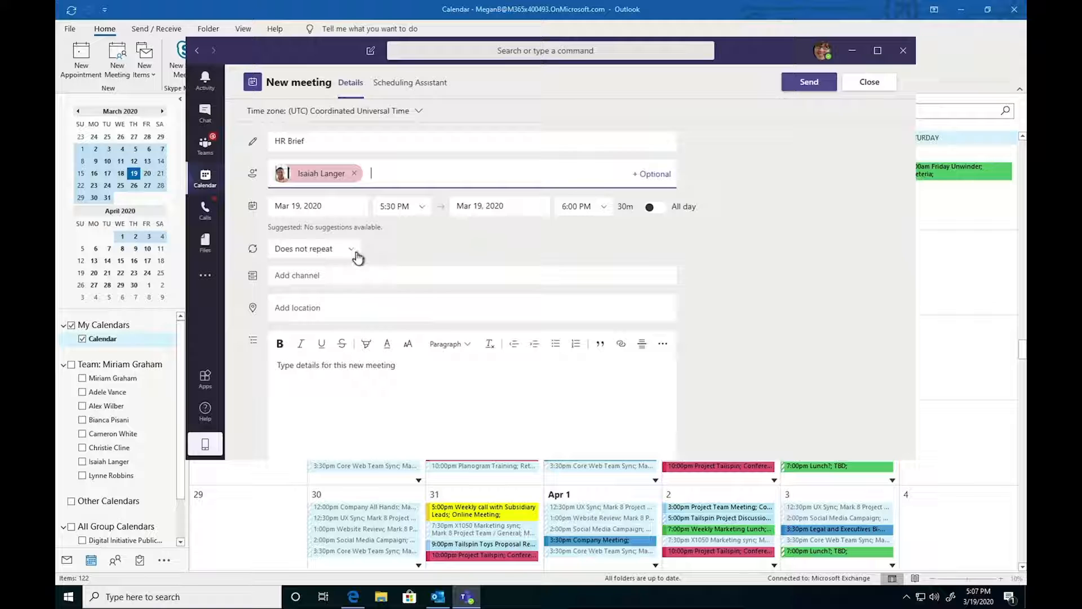
Check the available meeting channels without choosing one, enter the details "What we're going to talk about...", and send the invitation
{"action": "left_click", "coordinate": [346, 274]}
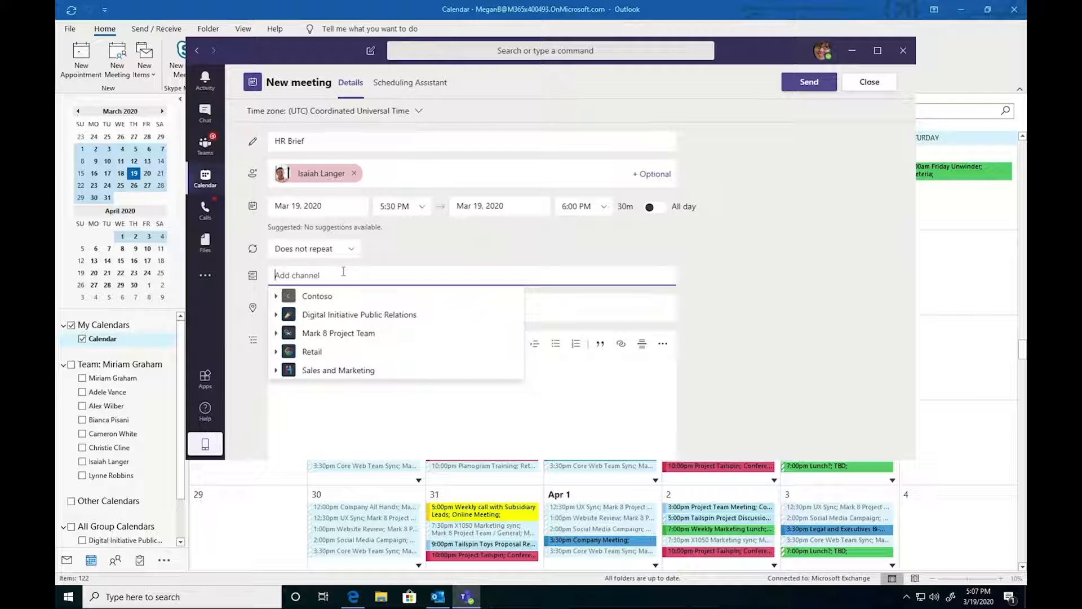
{"action": "left_click", "coordinate": [844, 273]}
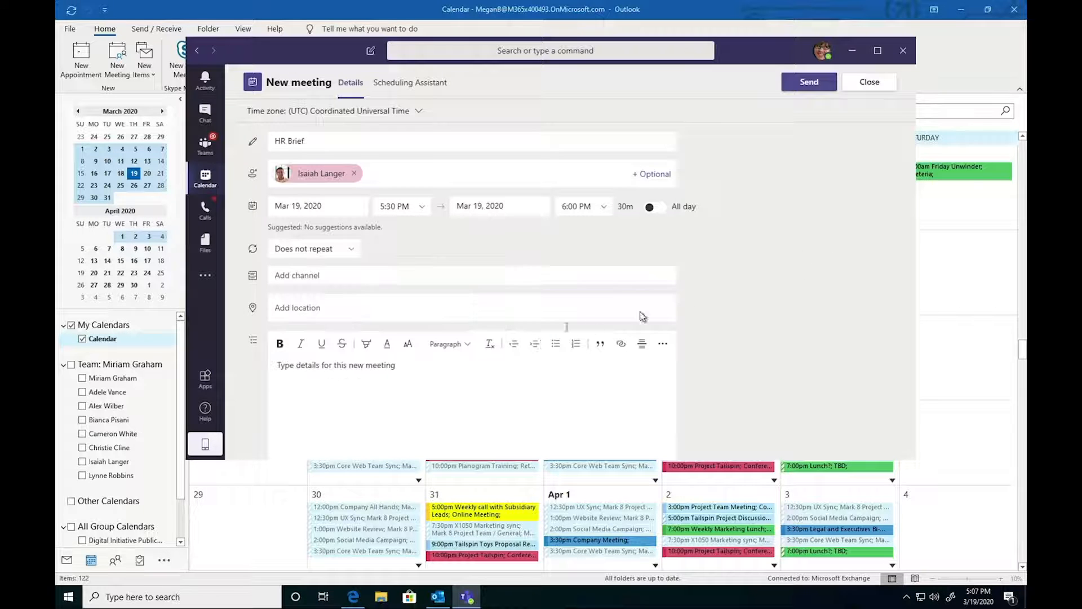
{"action": "left_click", "coordinate": [505, 366]}
{"action": "type", "text": "What "}
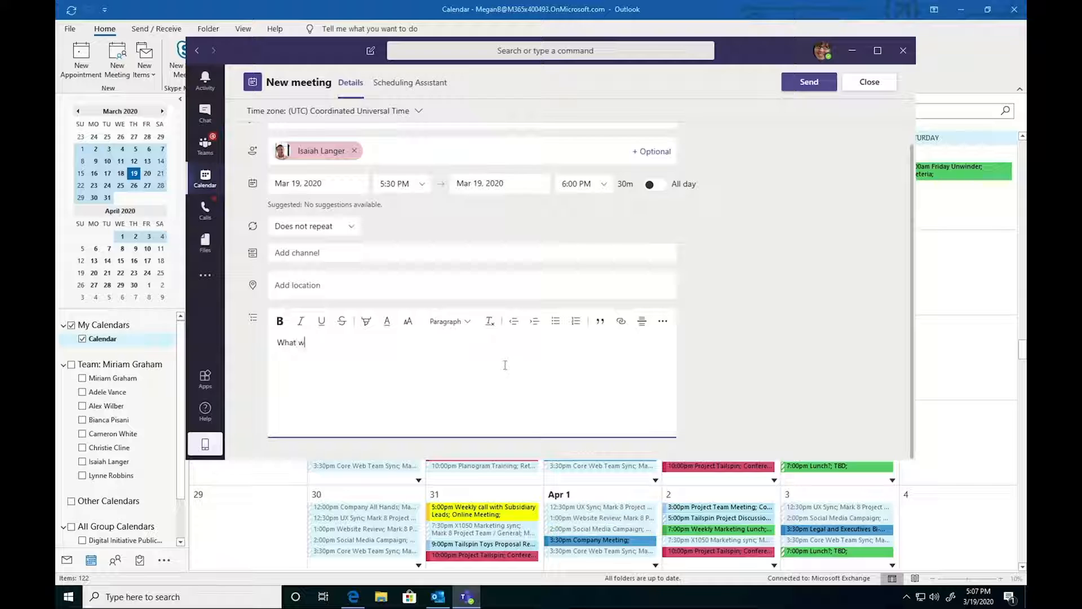
{"action": "type", "text": "we're going to"}
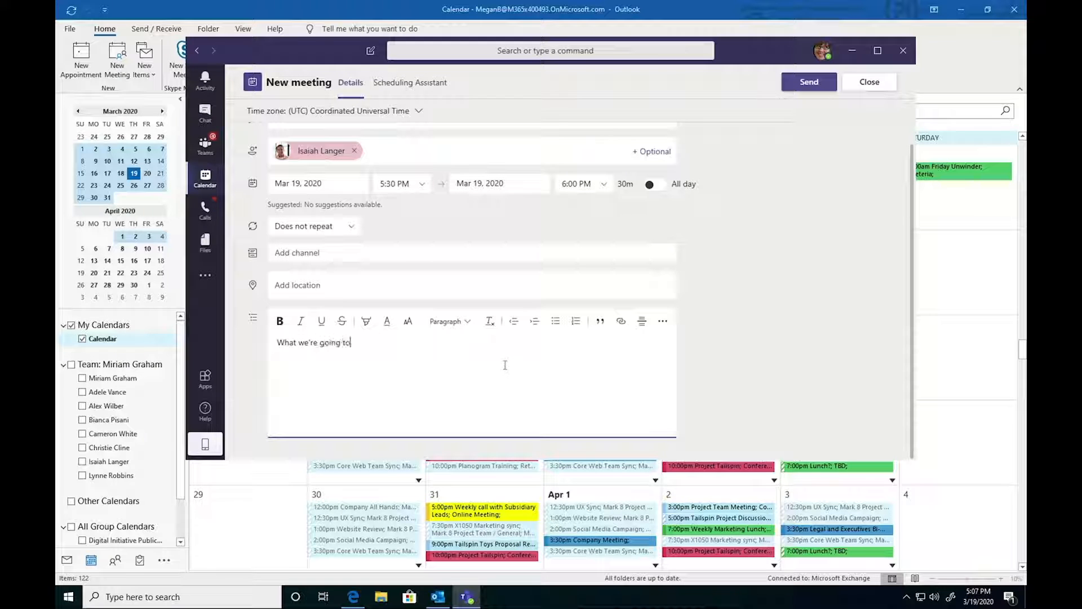
{"action": "type", "text": " talk about..."}
{"action": "scroll", "coordinate": [670, 275], "scroll_direction": "up", "scroll_amount": 1}
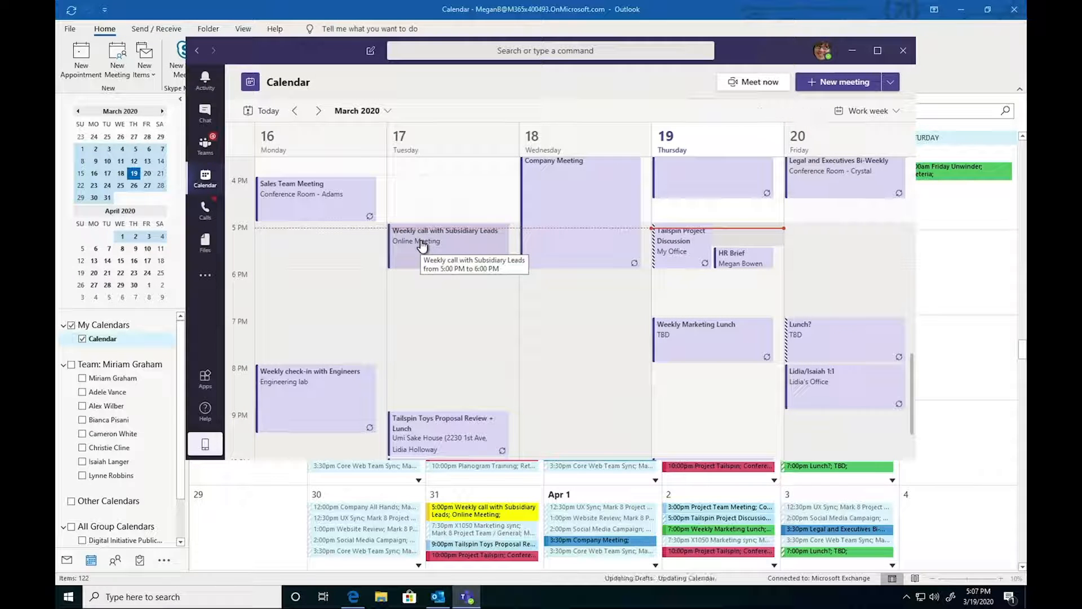
Look over the work-week calendar and open the HR Brief meeting on Thursday the 19th
{"action": "scroll", "coordinate": [573, 246], "scroll_direction": "up", "scroll_amount": 3}
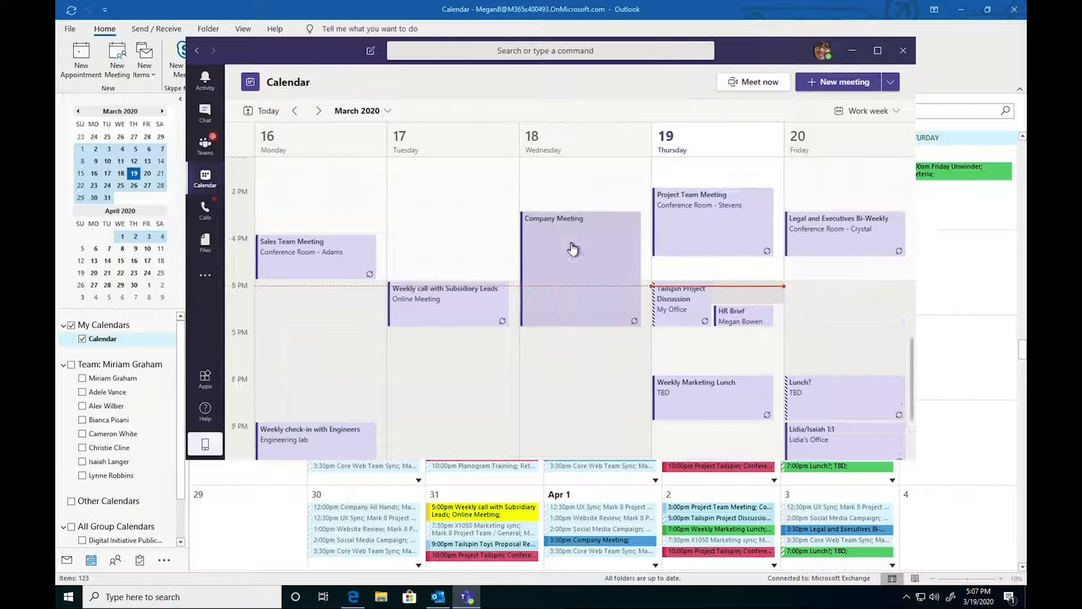
{"action": "scroll", "coordinate": [572, 248], "scroll_direction": "down", "scroll_amount": 3}
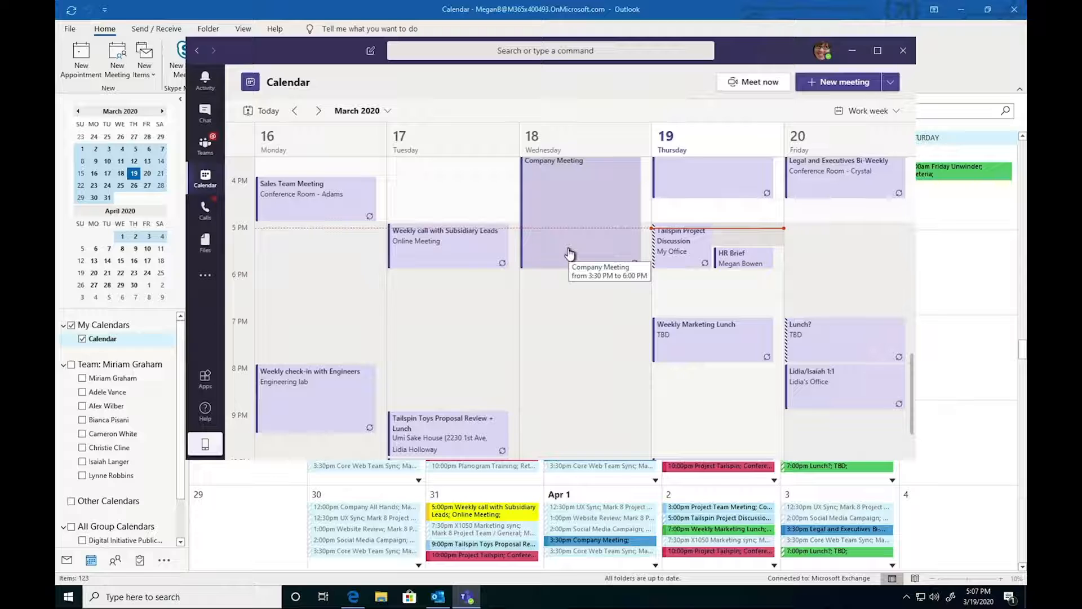
{"action": "left_click", "coordinate": [722, 265]}
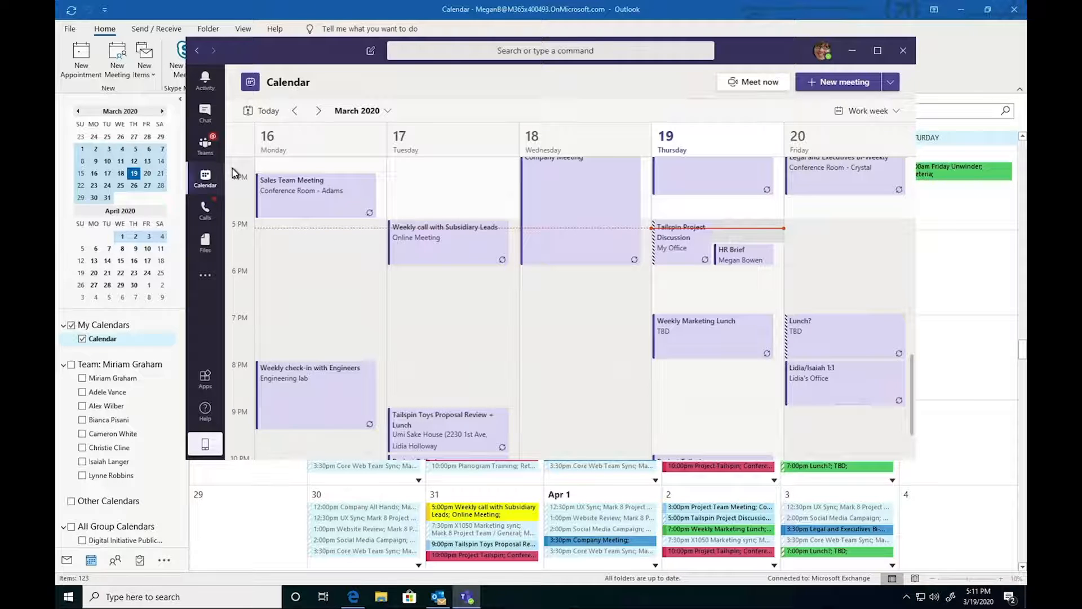
Review the activity feed, opening the reaction in Monthly Reports and a mention in Mark 8 Project Team's Design channel
{"action": "left_click", "coordinate": [204, 83]}
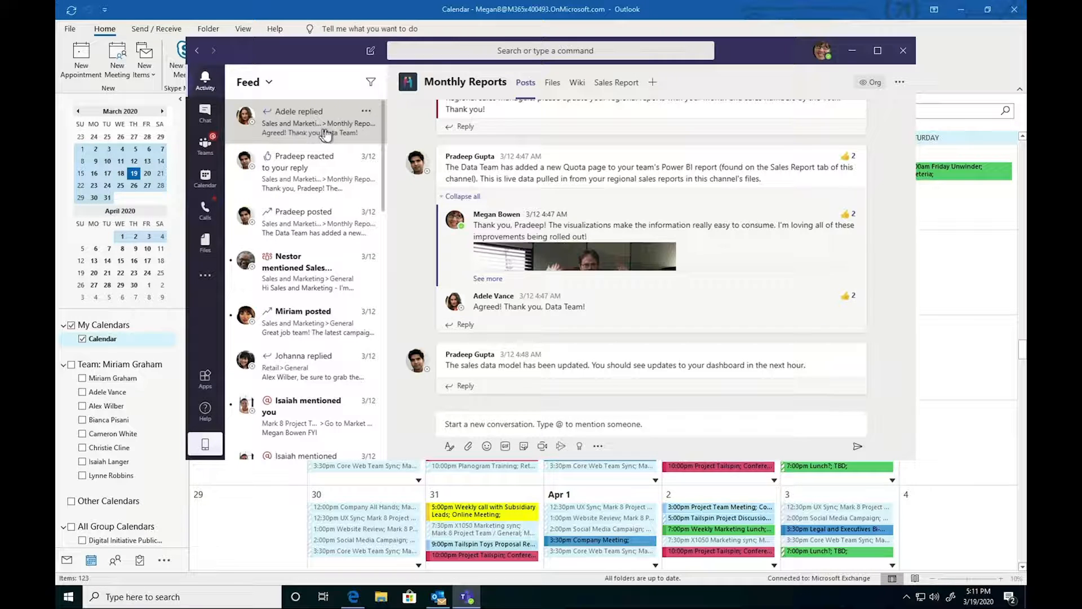
{"action": "left_click", "coordinate": [319, 193]}
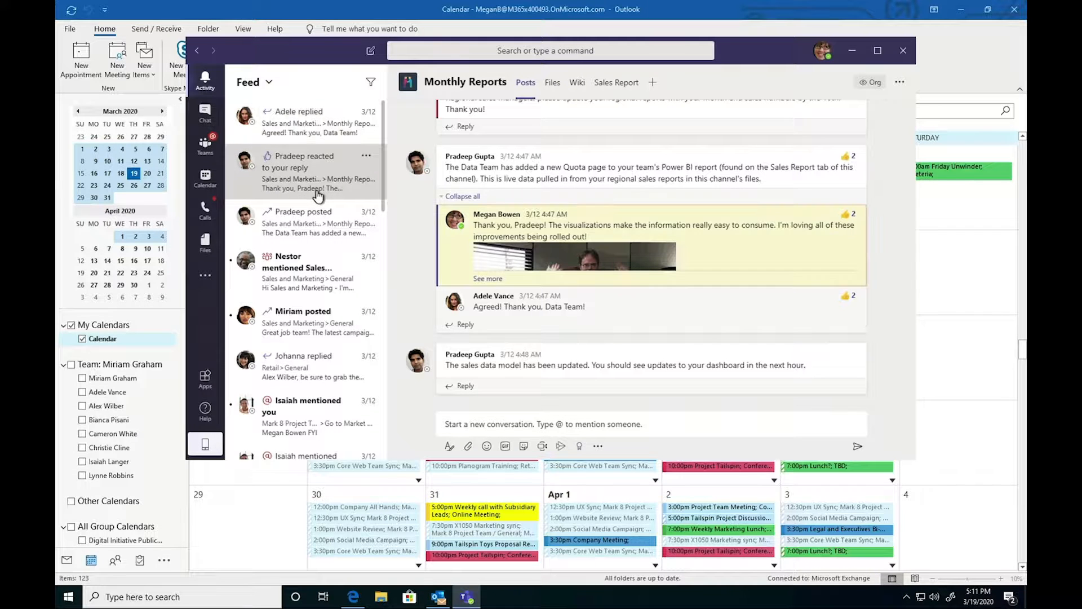
{"action": "scroll", "coordinate": [319, 194], "scroll_direction": "down", "scroll_amount": 1}
{"action": "scroll", "coordinate": [318, 197], "scroll_direction": "down", "scroll_amount": 10}
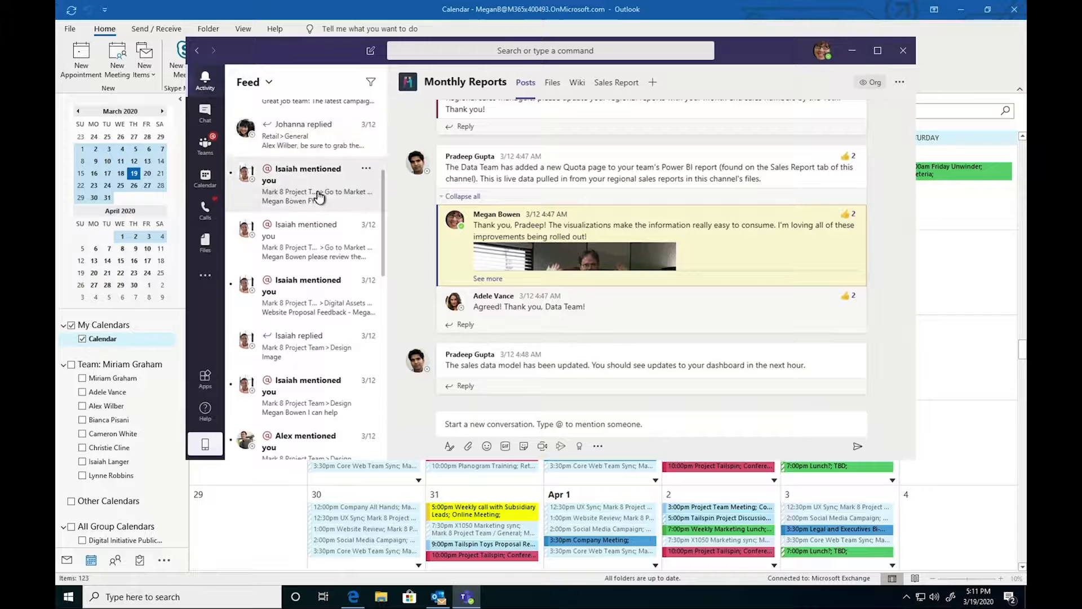
{"action": "scroll", "coordinate": [318, 198], "scroll_direction": "up", "scroll_amount": 5}
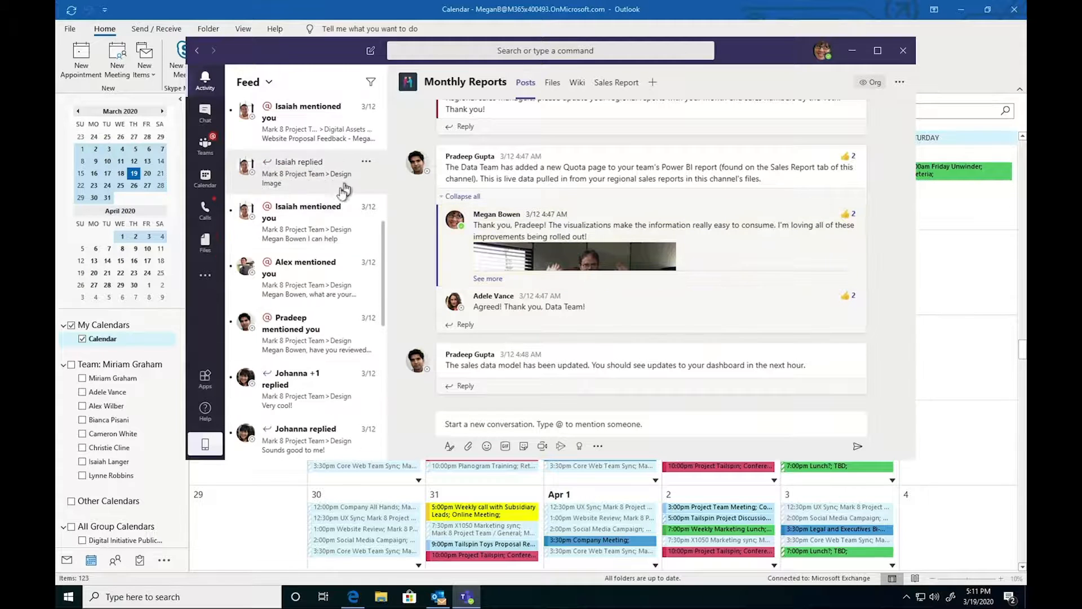
{"action": "left_click", "coordinate": [314, 232]}
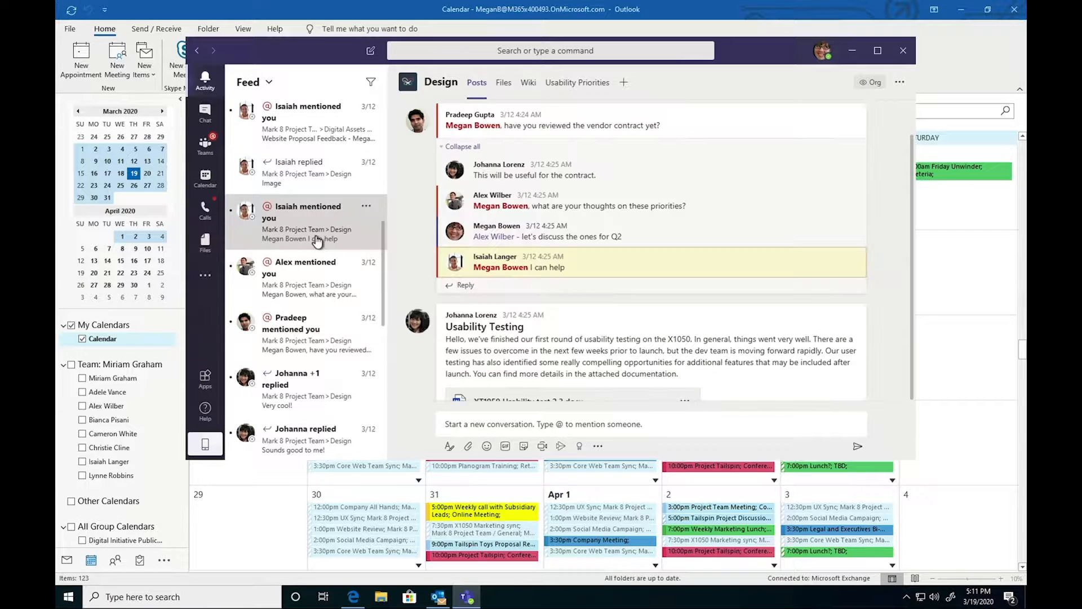
{"action": "scroll", "coordinate": [314, 238], "scroll_direction": "down", "scroll_amount": 5}
{"action": "scroll", "coordinate": [317, 241], "scroll_direction": "up", "scroll_amount": 10}
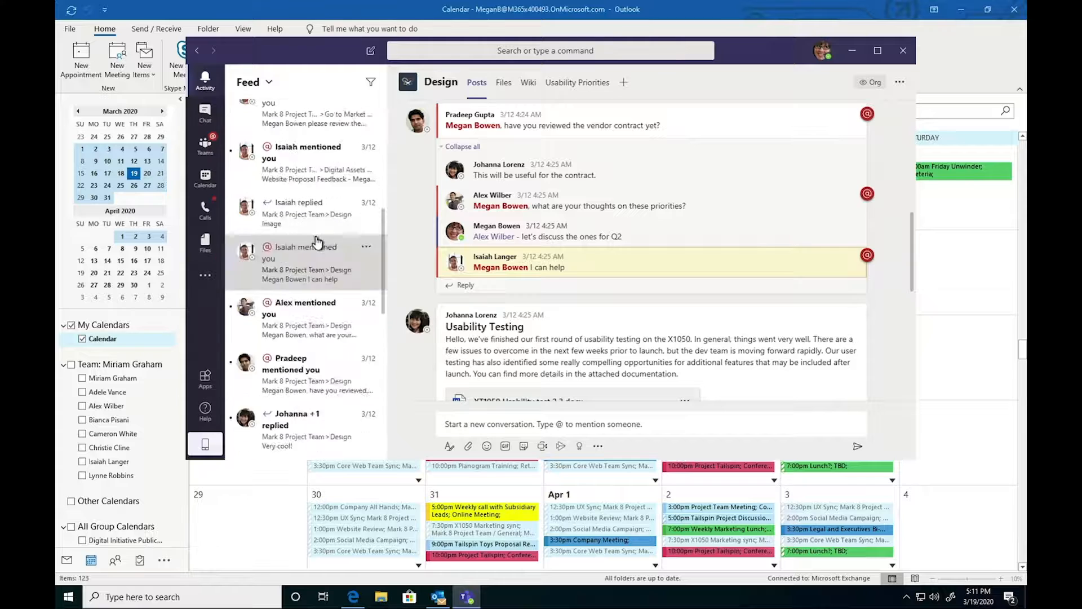
{"action": "left_click", "coordinate": [307, 142]}
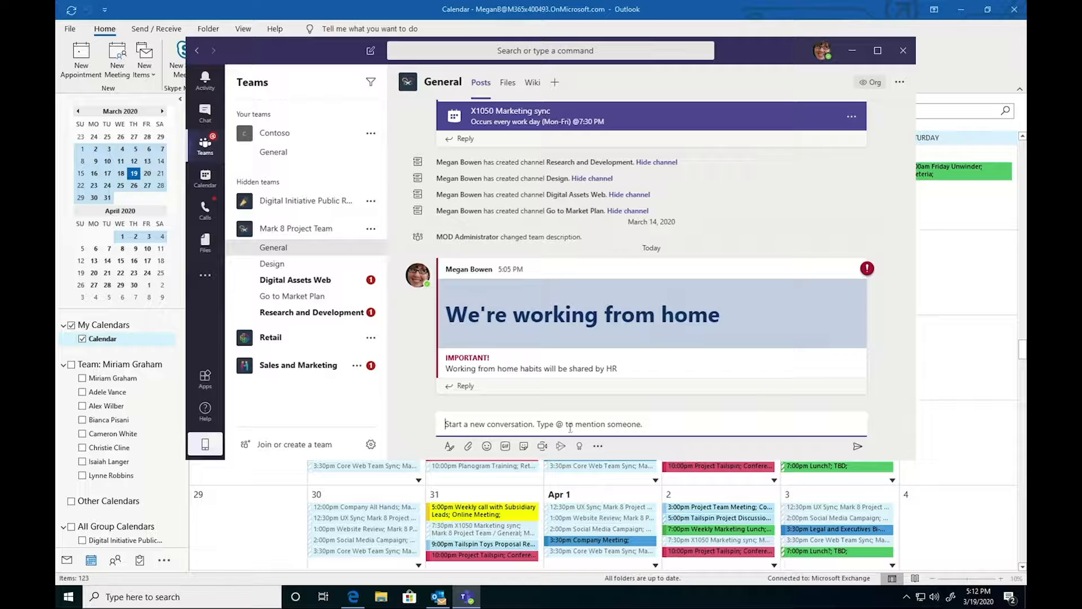
Look at the sticker, GIF and emoji choices for a new conversation in Mark 8 Project Team's General channel
{"action": "left_click", "coordinate": [522, 446]}
{"action": "left_click", "coordinate": [506, 446]}
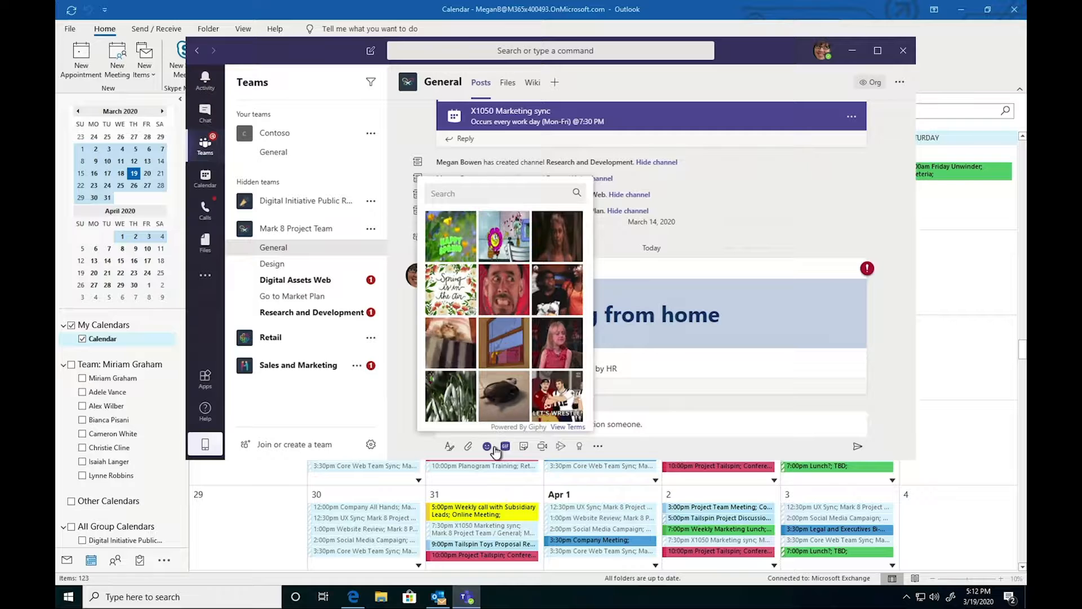
{"action": "left_click", "coordinate": [489, 447]}
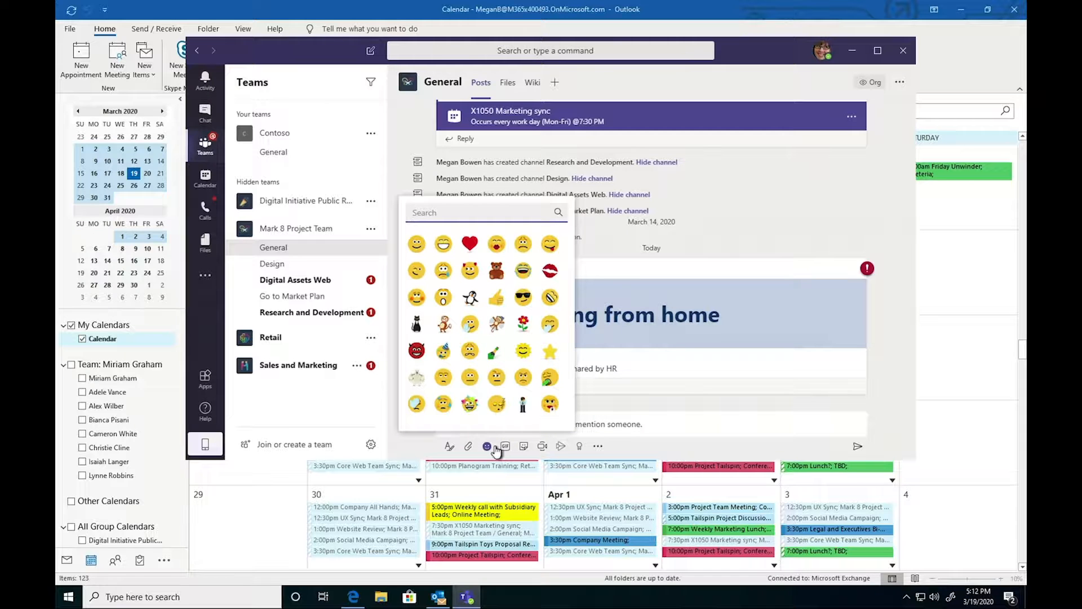
{"action": "left_click", "coordinate": [488, 447]}
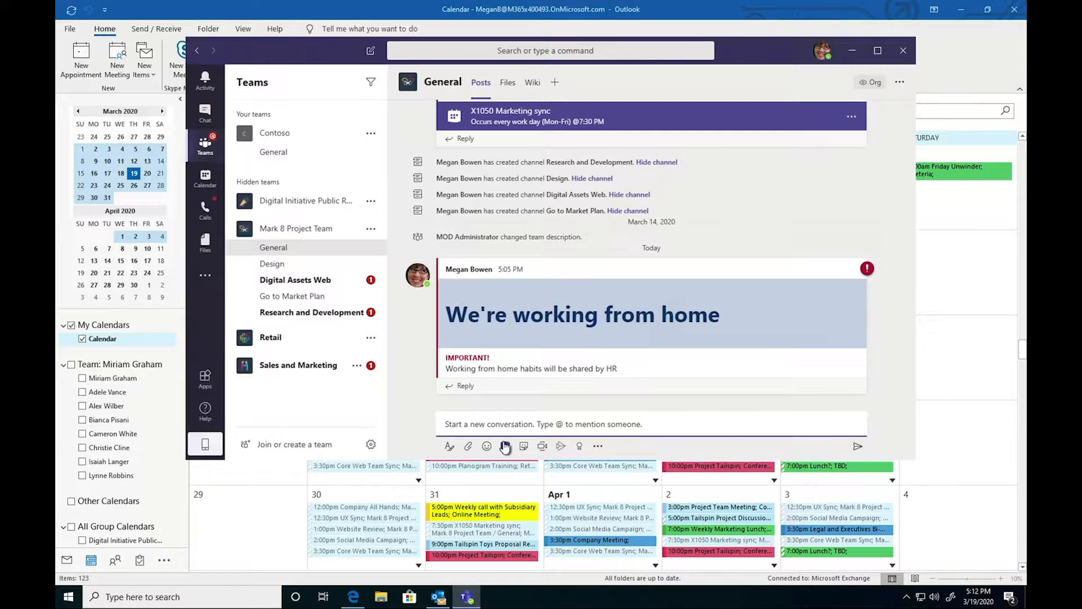
Find a GIF with the search term "fun" and post the pig GIF in Mark 8 Project Team's General channel
{"action": "left_click", "coordinate": [506, 446]}
{"action": "type", "text": "fun"}
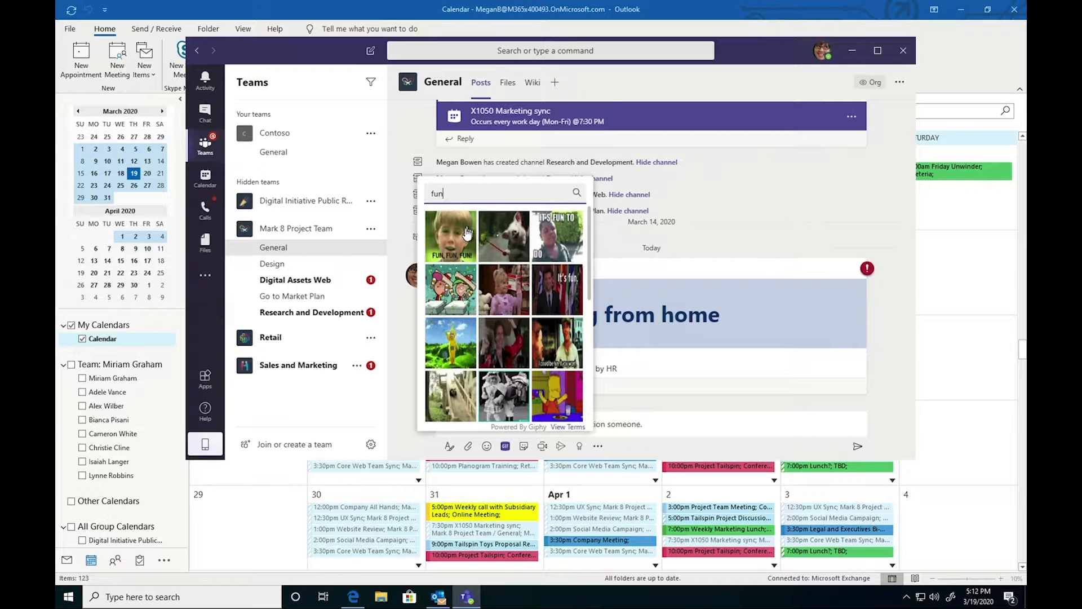
{"action": "left_click", "coordinate": [519, 236]}
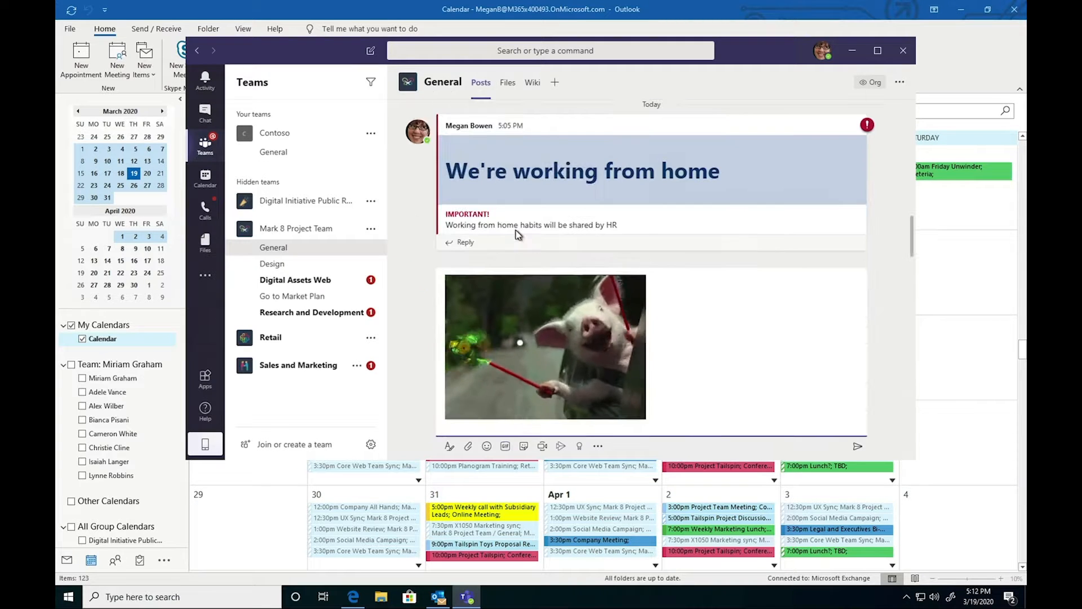
{"action": "key", "text": "Return"}
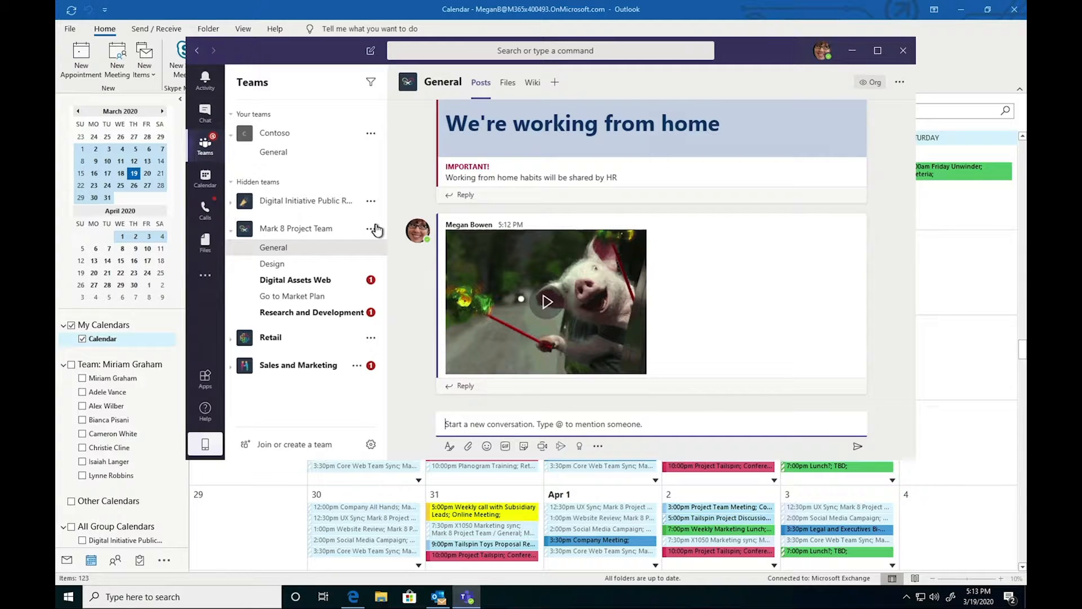
{"action": "mouse_move", "coordinate": [411, 234]}
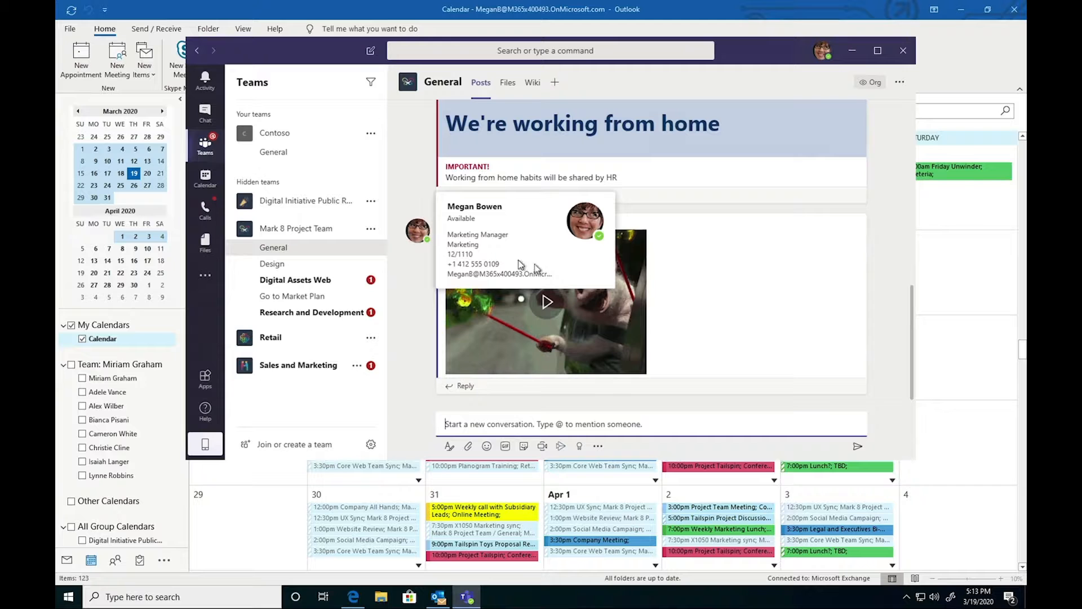